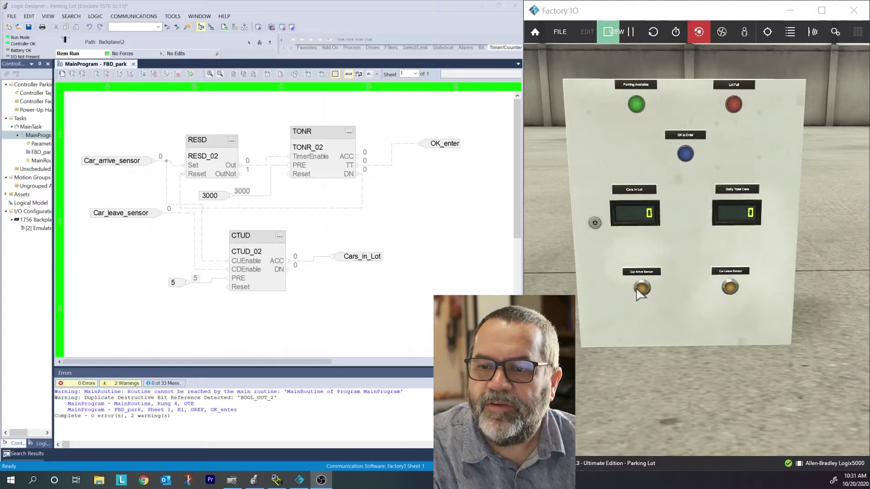
Signal arriving and leaving cars with the sensor pushbuttons until Cars in Lot reads 8.
{"action": "left_click", "coordinate": [643, 291]}
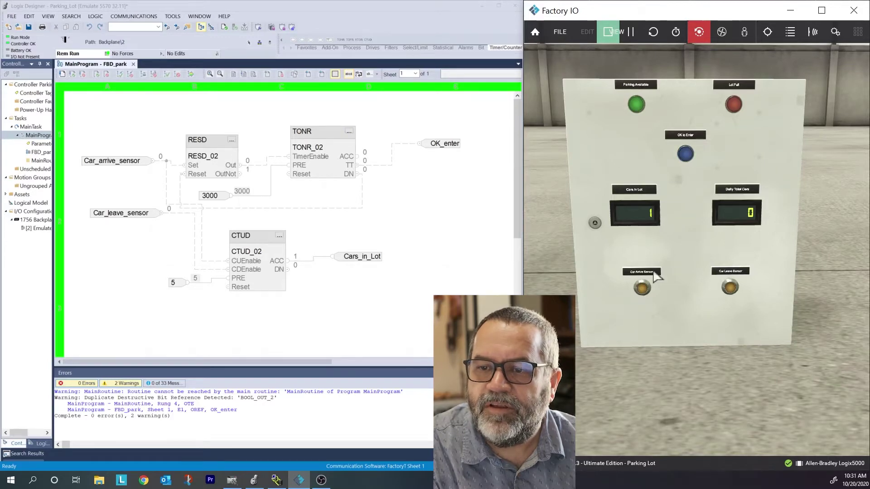
{"action": "left_click", "coordinate": [643, 291]}
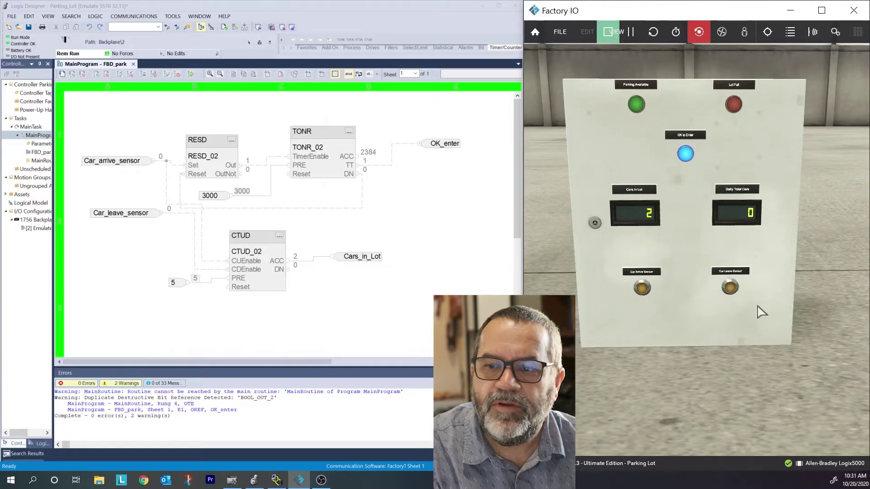
{"action": "left_click", "coordinate": [732, 291]}
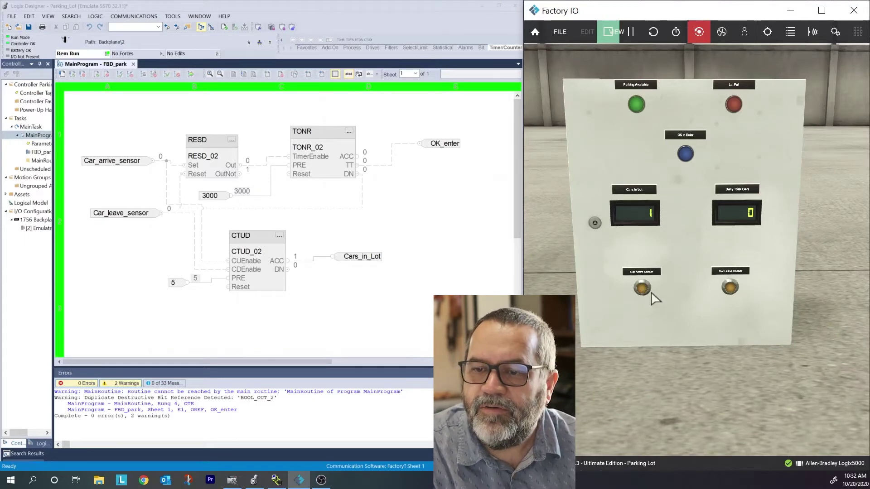
{"action": "left_click", "coordinate": [642, 291]}
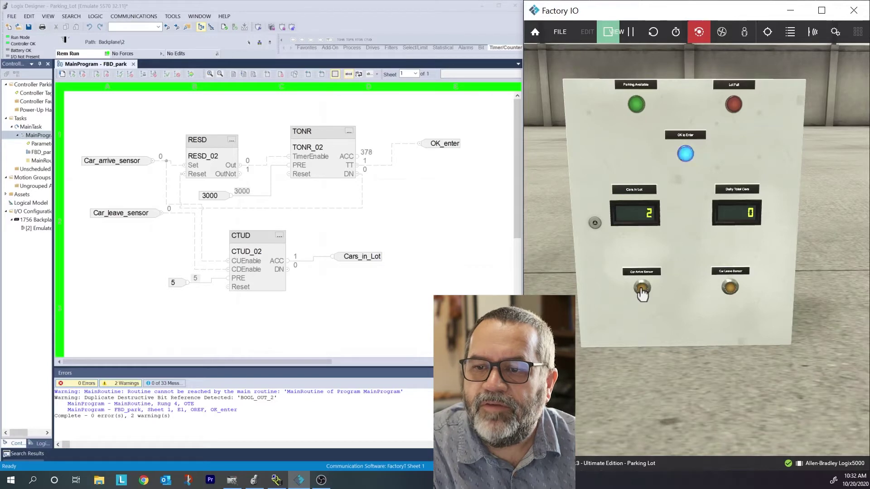
{"action": "left_click", "coordinate": [642, 290]}
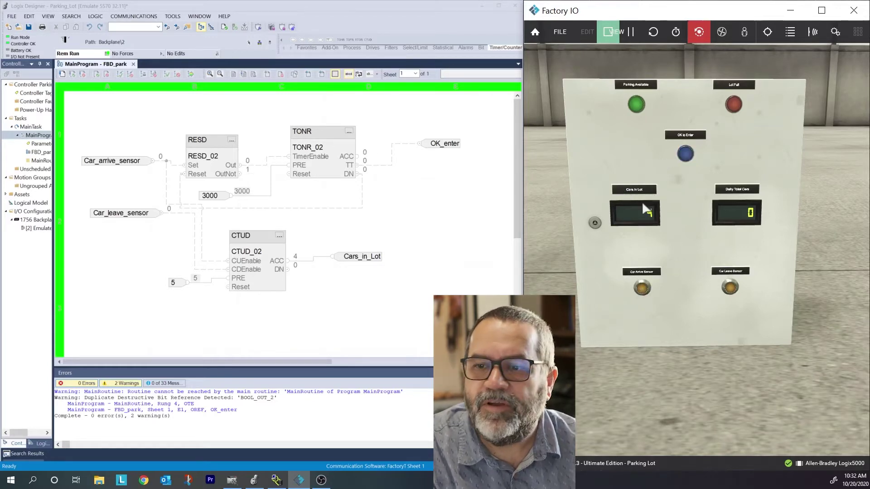
{"action": "left_click", "coordinate": [645, 292]}
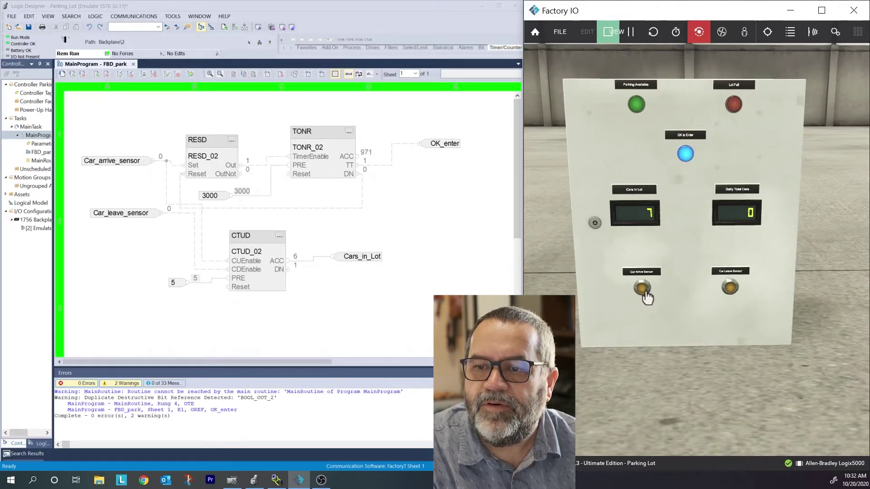
{"action": "left_click", "coordinate": [644, 291]}
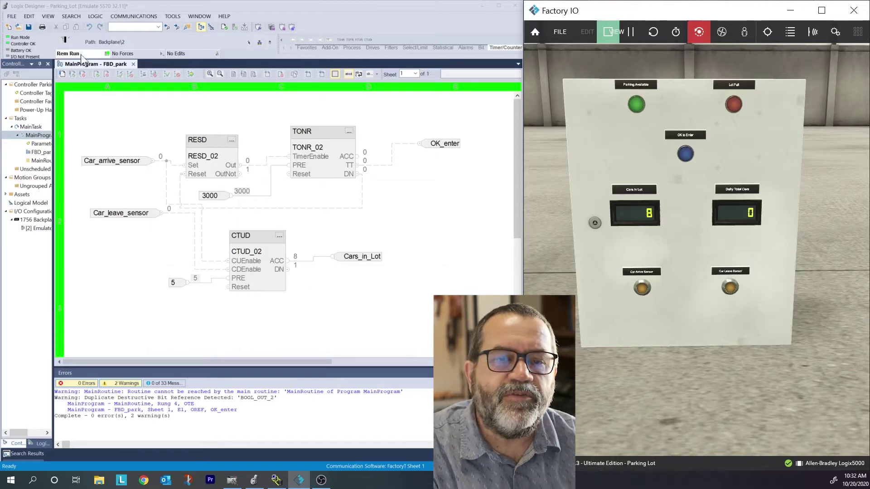
Take the controller offline so the parking-lot logic can be edited.
{"action": "left_click", "coordinate": [107, 53]}
{"action": "left_click", "coordinate": [122, 62]}
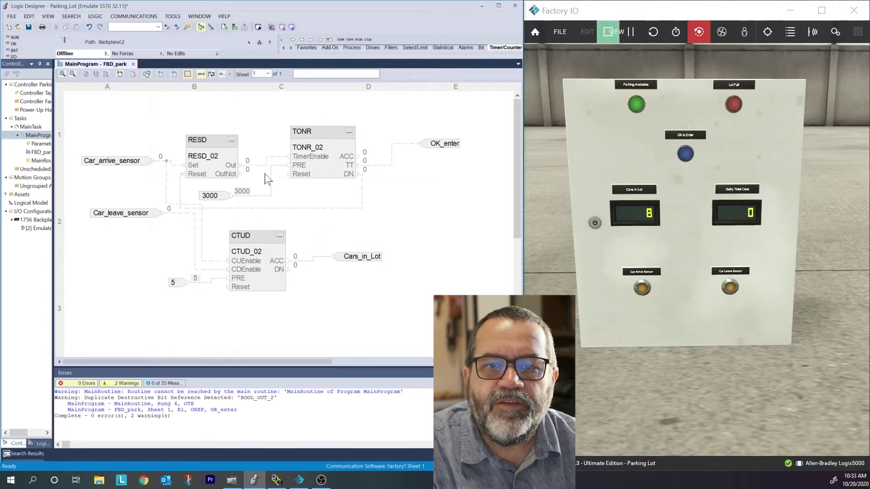
Add a BAND block to the sheet and place it above the RESD block.
{"action": "right_click", "coordinate": [163, 121]}
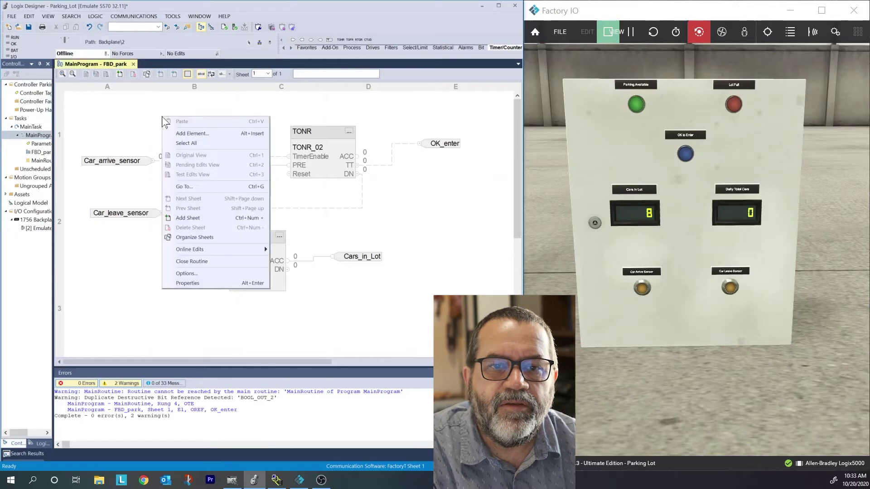
{"action": "left_click", "coordinate": [183, 136]}
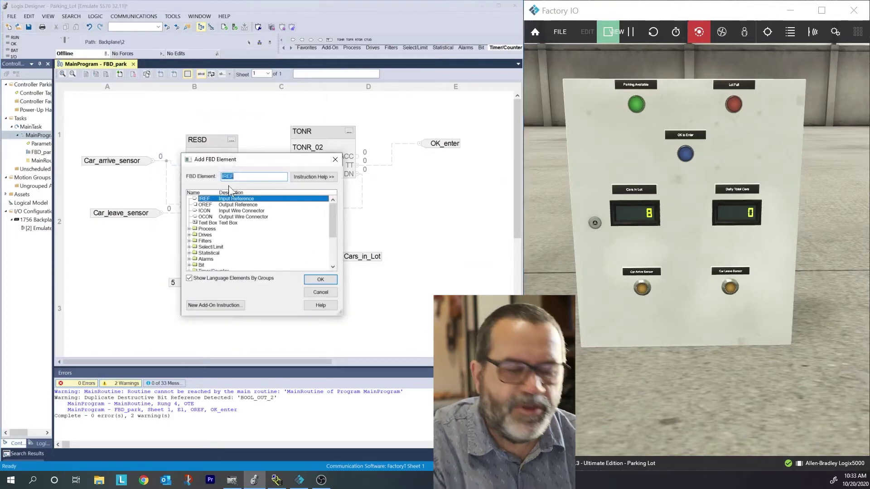
{"action": "scroll", "coordinate": [231, 204], "scroll_direction": "down", "scroll_amount": 4}
{"action": "type", "text": "BAND"}
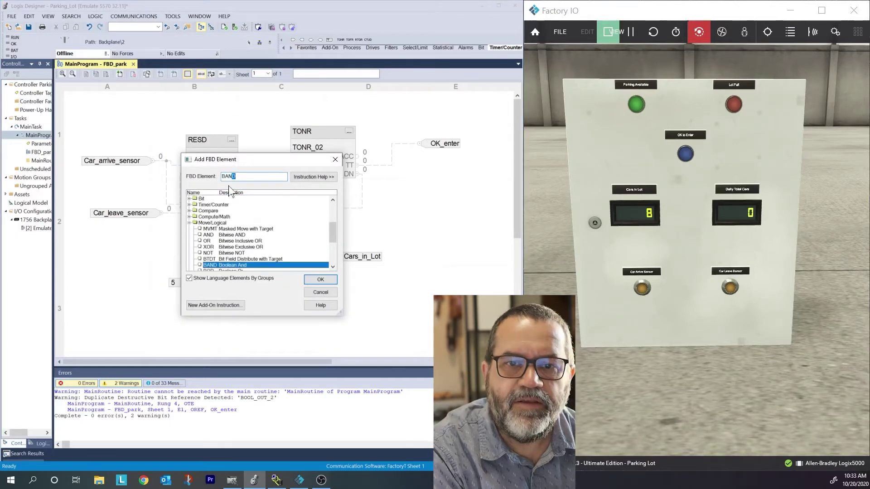
{"action": "key", "text": "Return"}
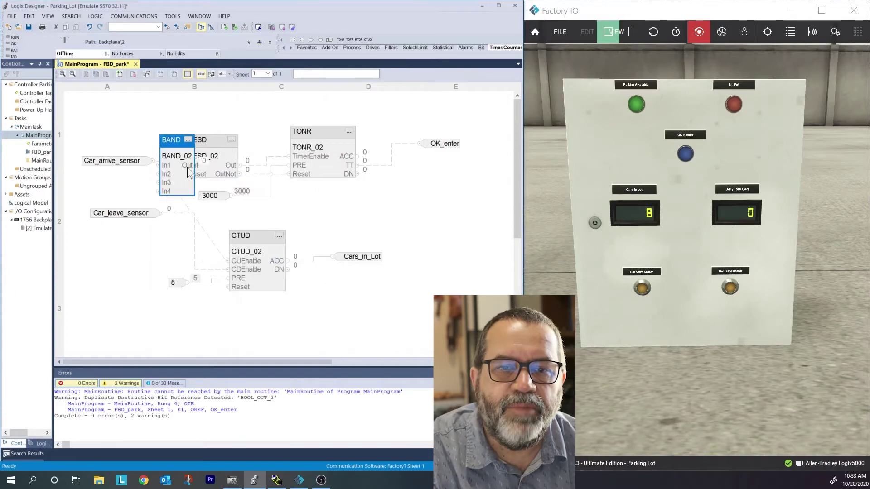
{"action": "left_click_drag", "start_coordinate": [170, 140], "coordinate": [153, 104]}
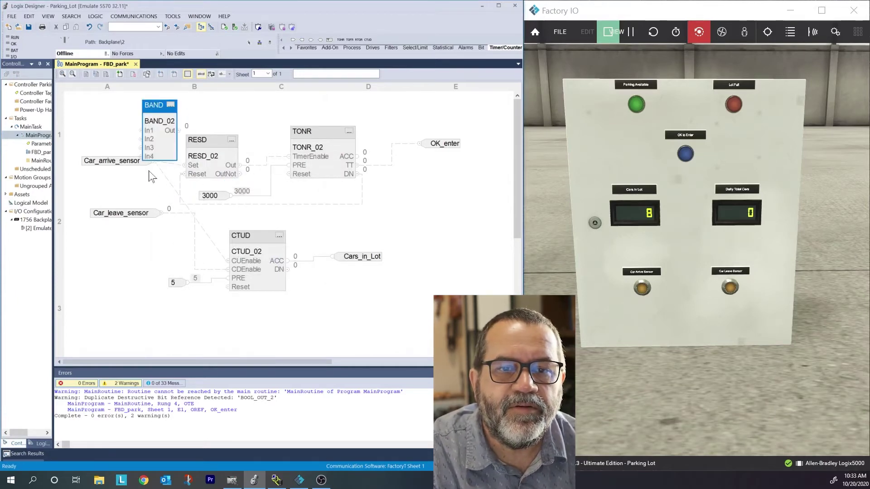
Shift the Car_arrive_sensor reference down and delete its wires to RESD and CTUD.
{"action": "left_click", "coordinate": [111, 160]}
{"action": "left_click_drag", "start_coordinate": [132, 175], "coordinate": [124, 184]}
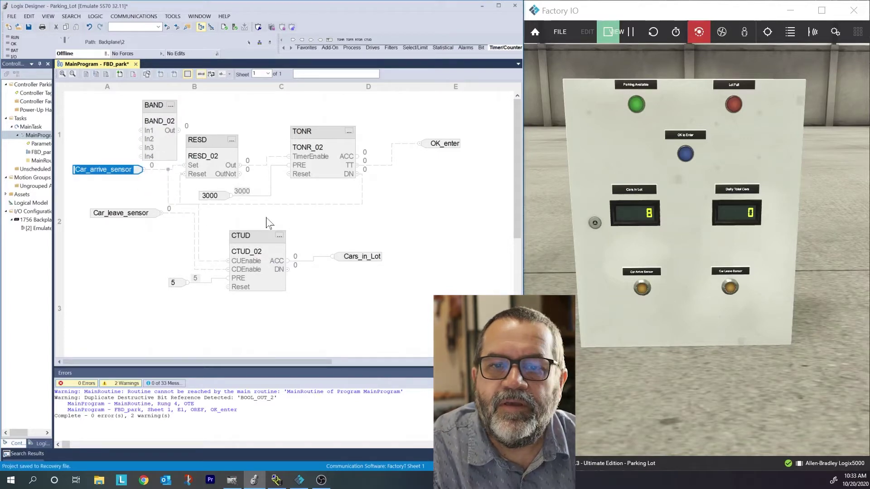
{"action": "left_click", "coordinate": [156, 171]}
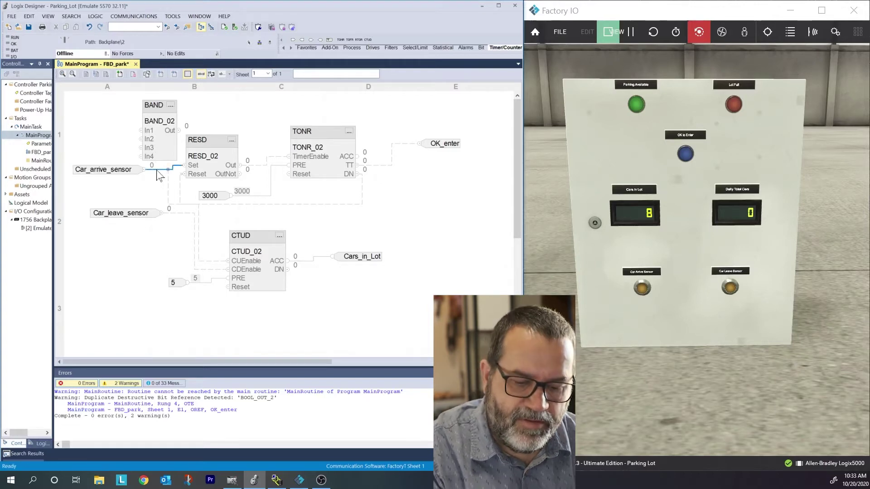
{"action": "left_click", "coordinate": [160, 176]}
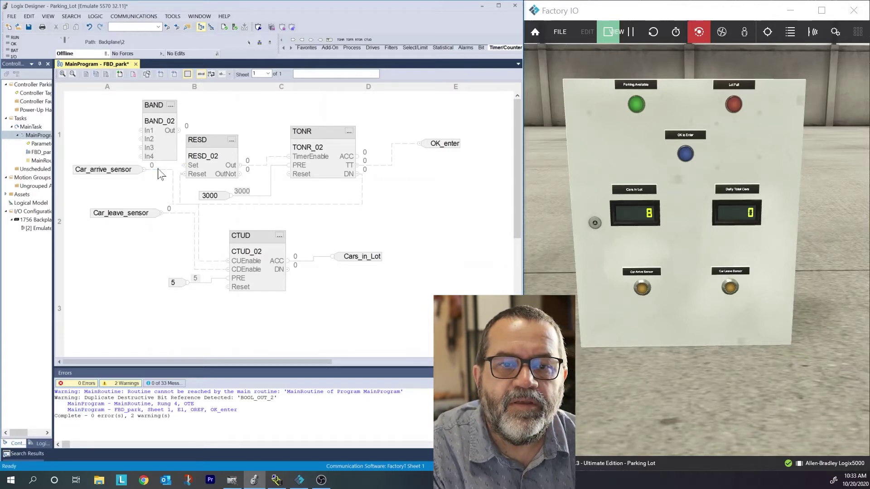
{"action": "left_click", "coordinate": [157, 175]}
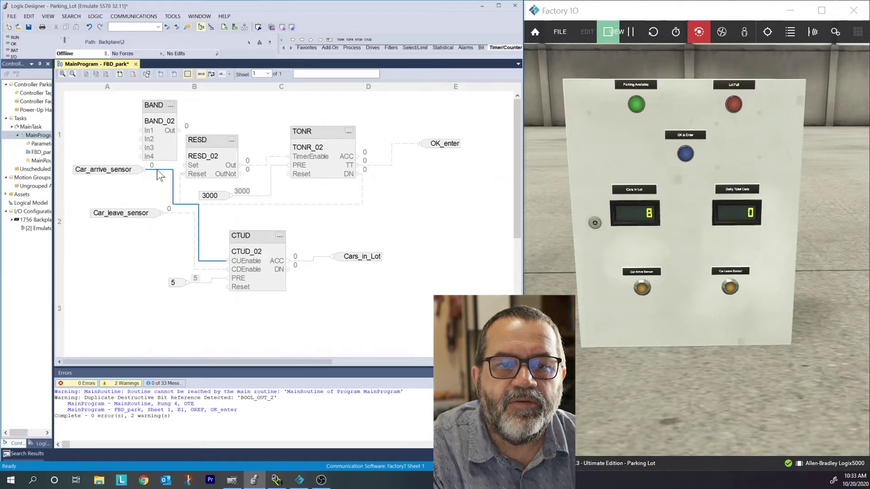
{"action": "key", "text": "Delete"}
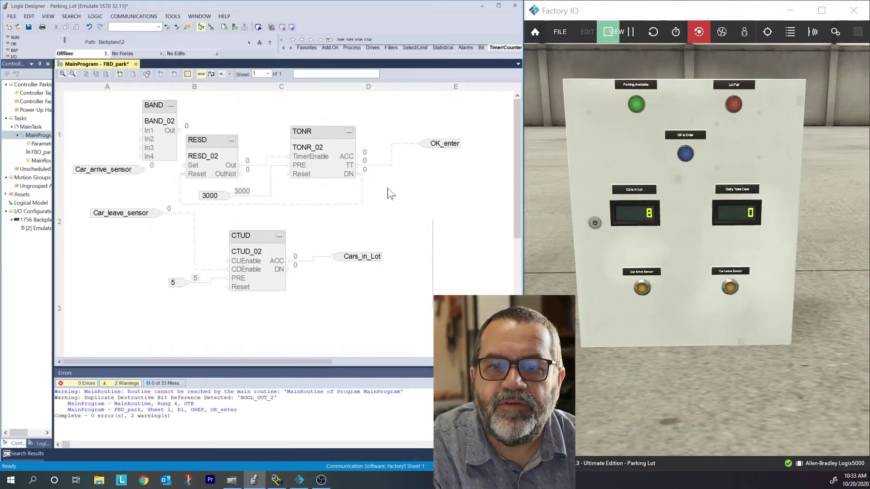
Shift the RESD, TONR and CTUD blocks right and move BAND into column B.
{"action": "mouse_move", "coordinate": [236, 125]}
{"action": "left_mouse_down"}
{"action": "mouse_move", "coordinate": [203, 124]}
{"action": "mouse_move", "coordinate": [264, 143]}
{"action": "left_mouse_up"}
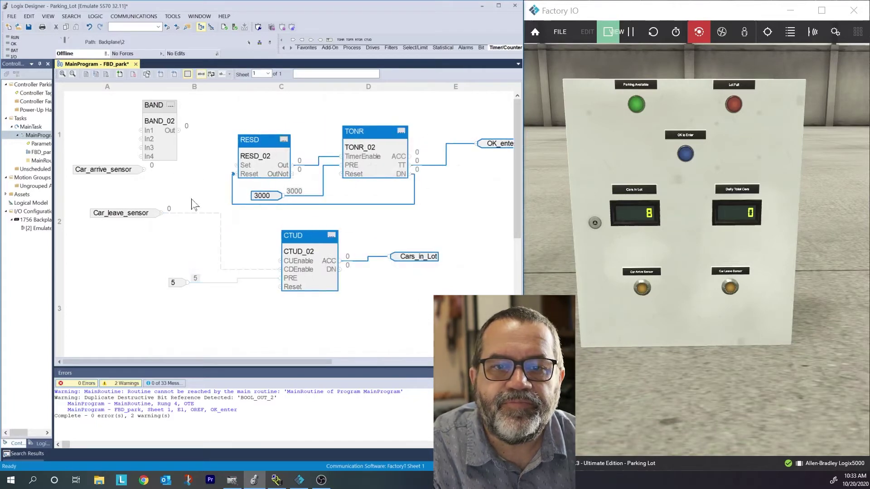
{"action": "left_click", "coordinate": [156, 153]}
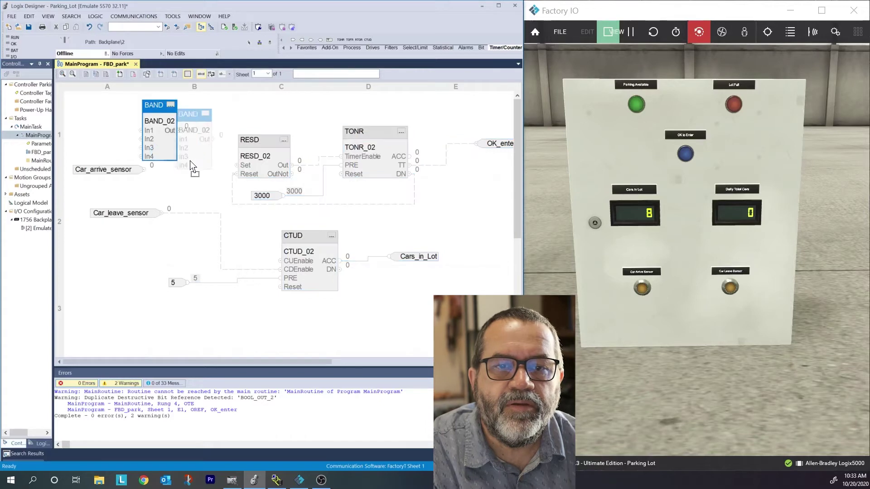
{"action": "left_click_drag", "start_coordinate": [157, 153], "coordinate": [191, 162]}
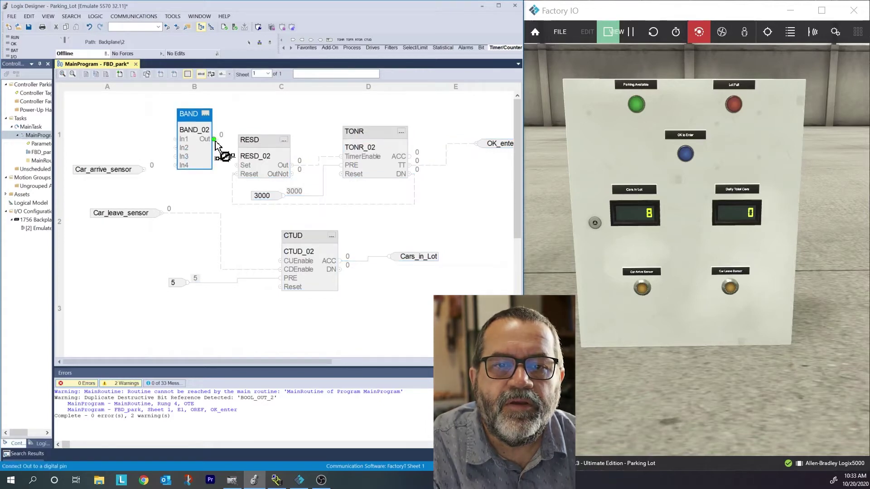
Wire BAND_02 Out to RESD_02 Set and CTUD_02 CUEnable, and Car_arrive_sensor to BAND_02 In1.
{"action": "left_click", "coordinate": [236, 166]}
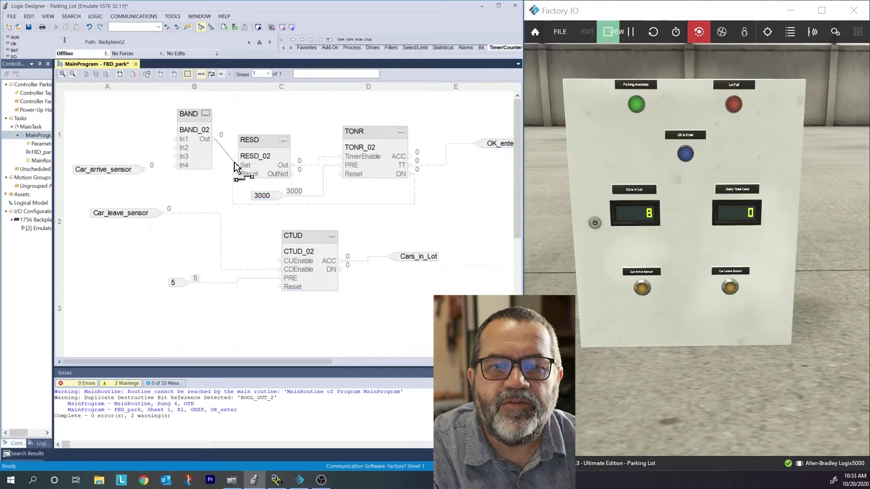
{"action": "left_click", "coordinate": [241, 165]}
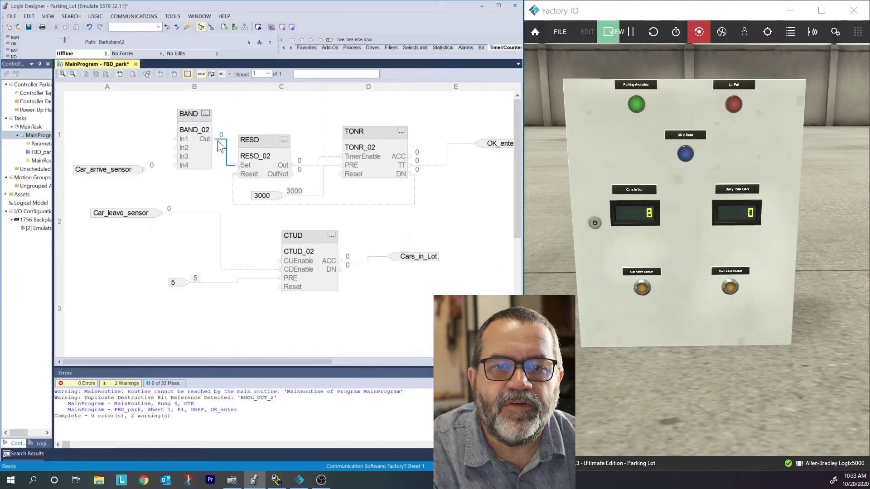
{"action": "left_click", "coordinate": [221, 139]}
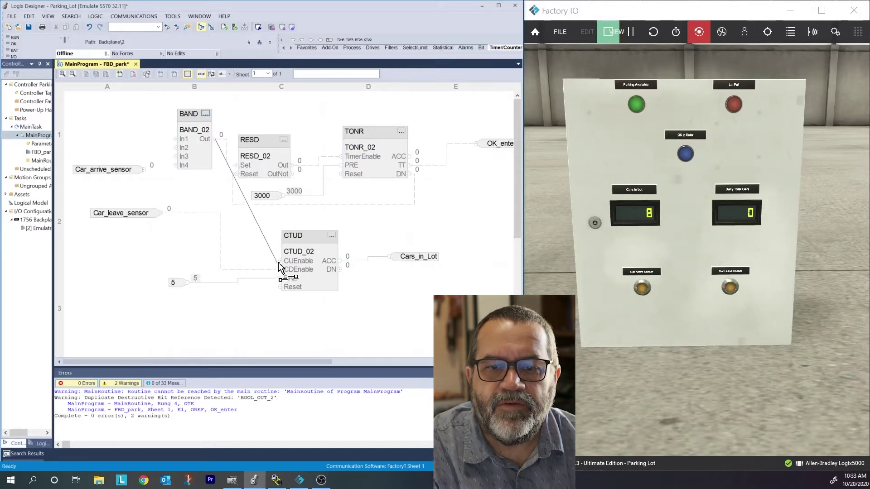
{"action": "left_click", "coordinate": [280, 263]}
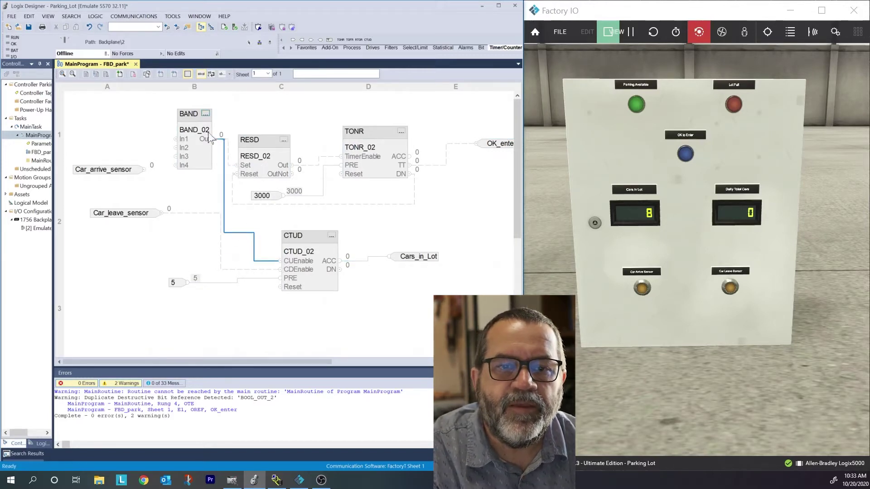
{"action": "left_click", "coordinate": [145, 170]}
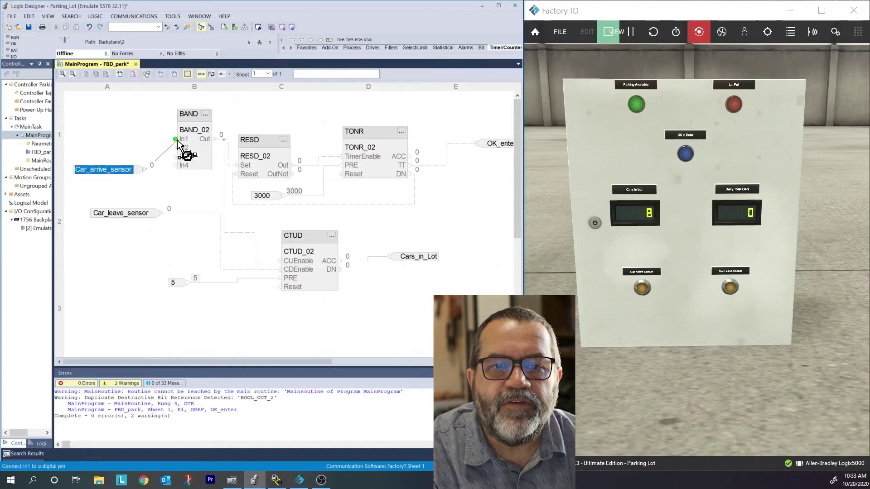
{"action": "left_click", "coordinate": [177, 140]}
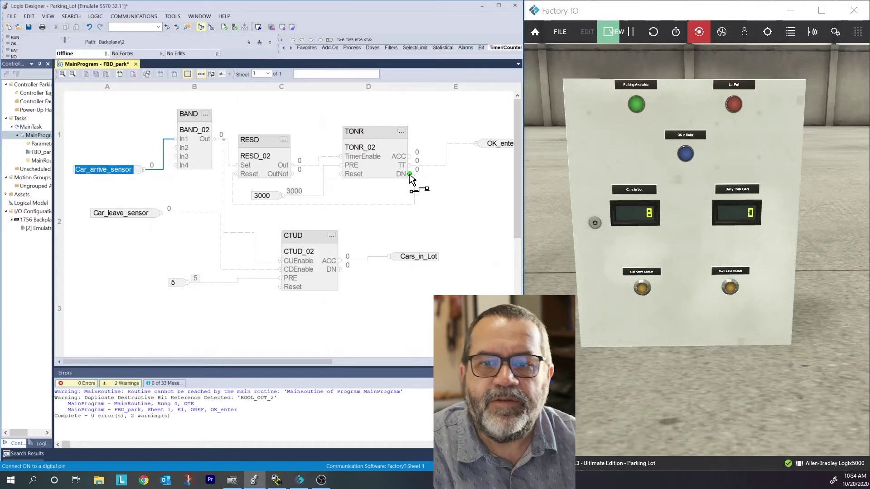
{"action": "key", "text": "Escape"}
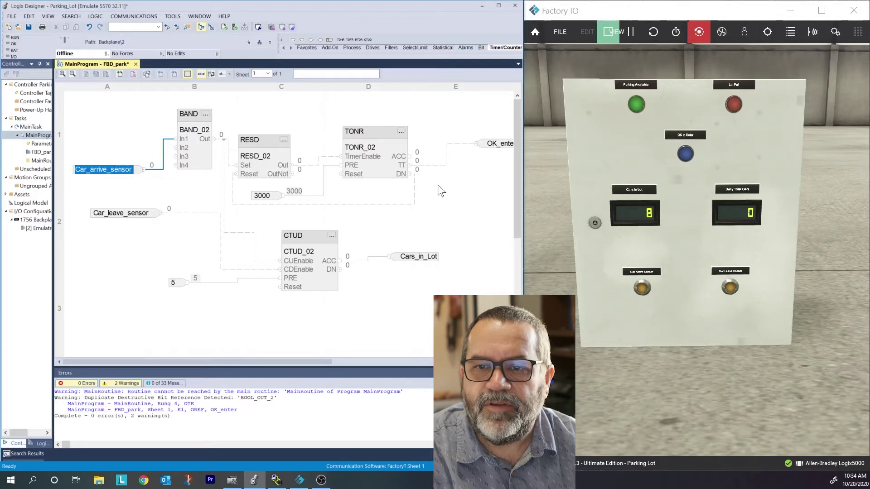
Add inverter block BNOT_03 on the sheet beside the TONR timer.
{"action": "right_click", "coordinate": [440, 185]}
{"action": "left_click", "coordinate": [460, 200]}
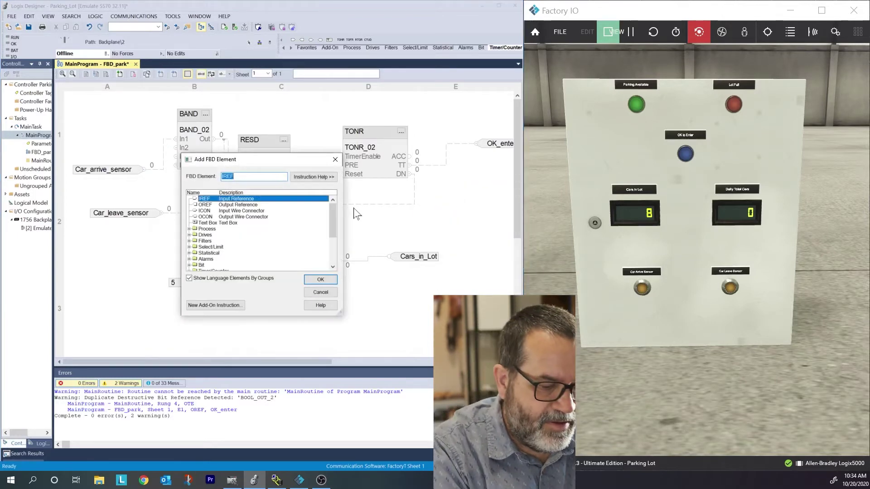
{"action": "type", "text": "BNOT"}
{"action": "key", "text": "Return"}
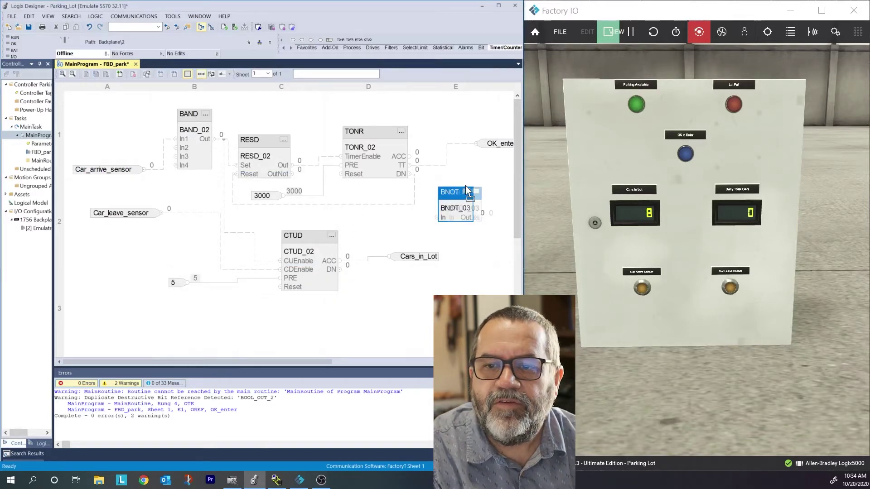
{"action": "left_click_drag", "start_coordinate": [459, 194], "coordinate": [467, 194]}
{"action": "right_click", "coordinate": [423, 236]}
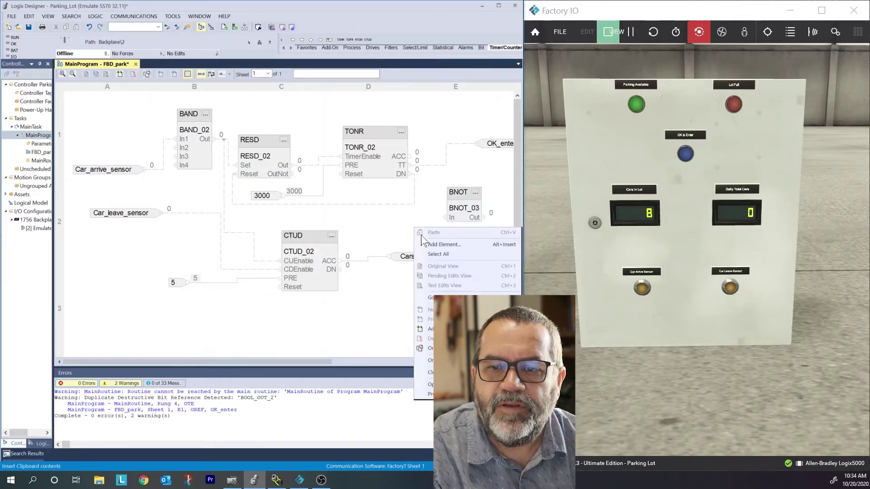
{"action": "left_click", "coordinate": [385, 235]}
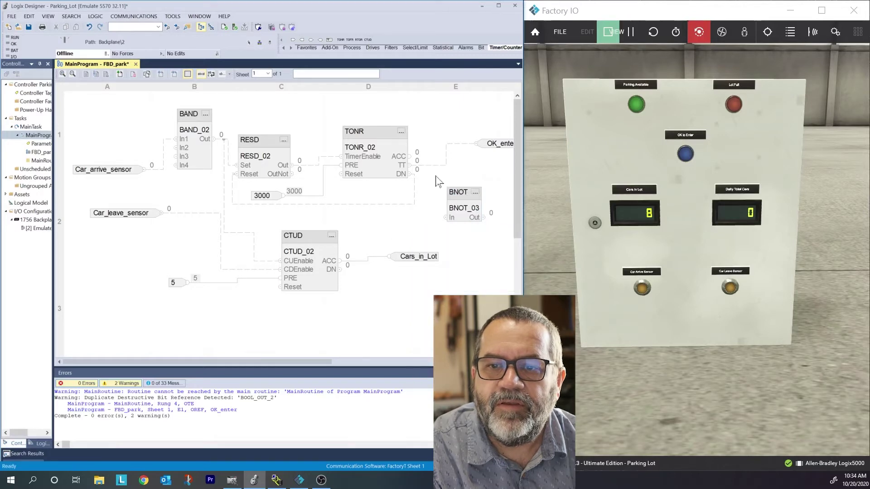
Wire TONR_02 DN into BNOT_03 and BNOT_03 Out back to BAND_02 In2.
{"action": "left_click", "coordinate": [411, 174]}
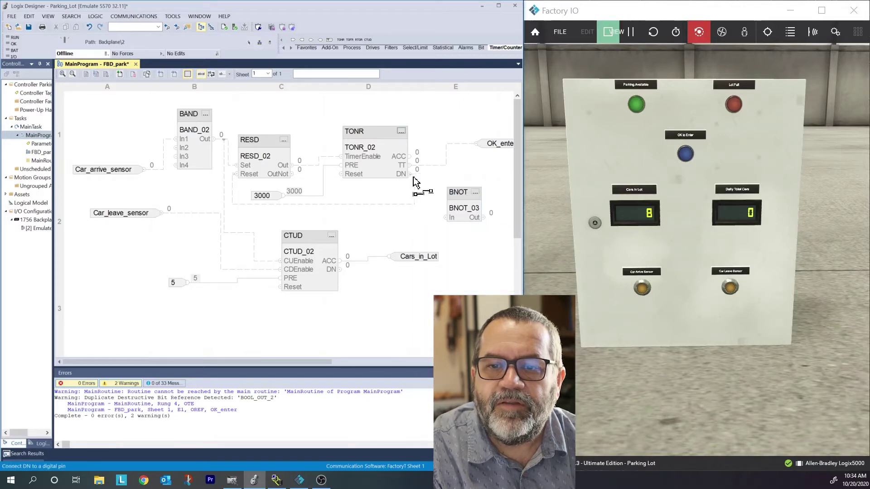
{"action": "left_click", "coordinate": [445, 218]}
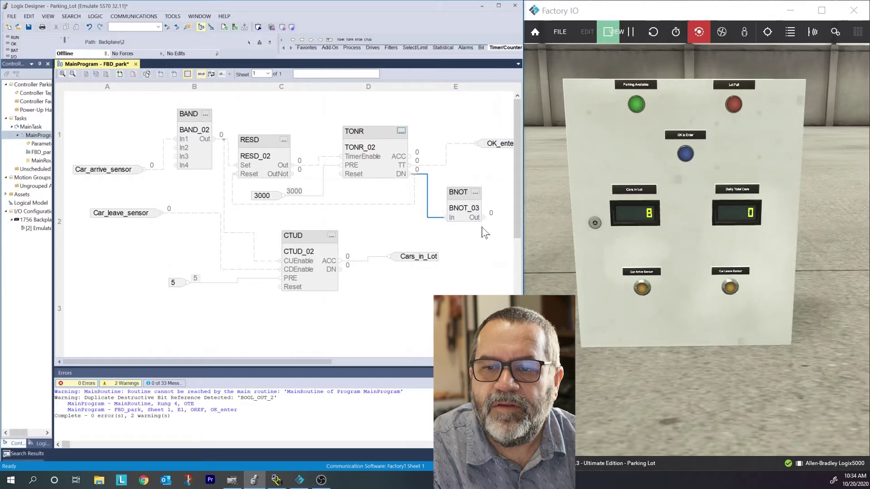
{"action": "left_click", "coordinate": [485, 218]}
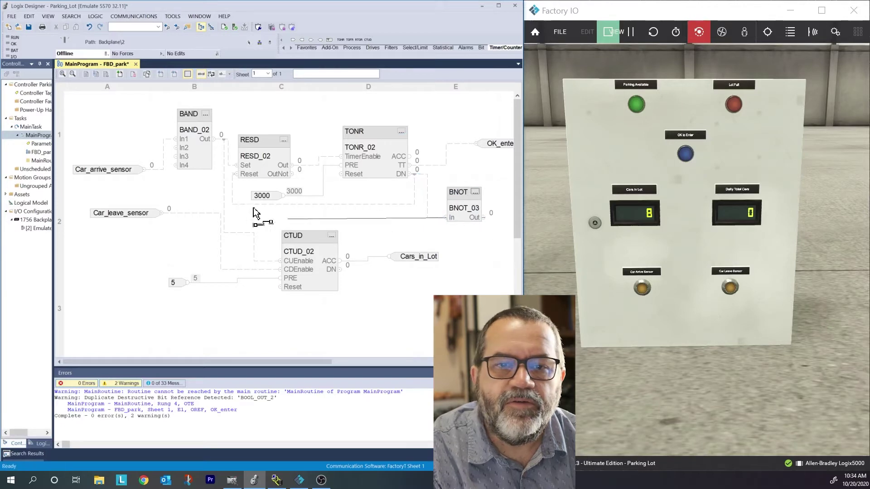
{"action": "left_click", "coordinate": [176, 148]}
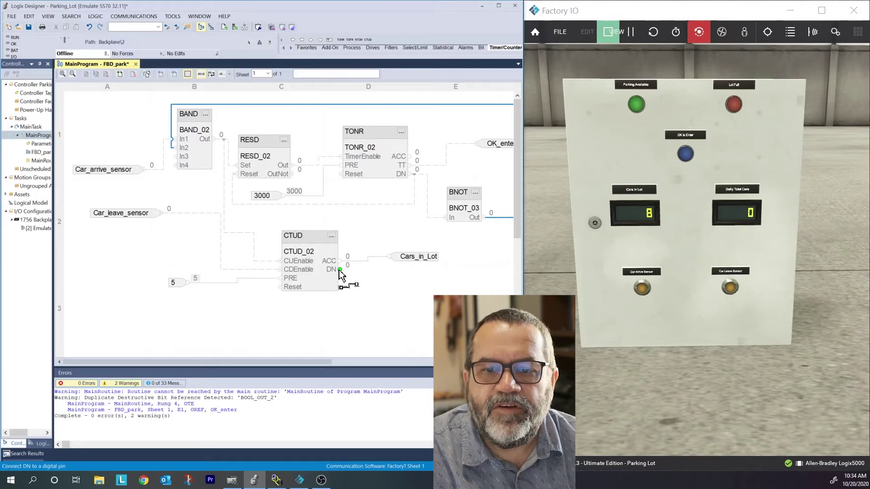
{"action": "right_click", "coordinate": [384, 298]}
Add BNOT_04, wire CTUD_02 DN into it and its output to BAND_02 In3.
{"action": "left_click", "coordinate": [405, 311]}
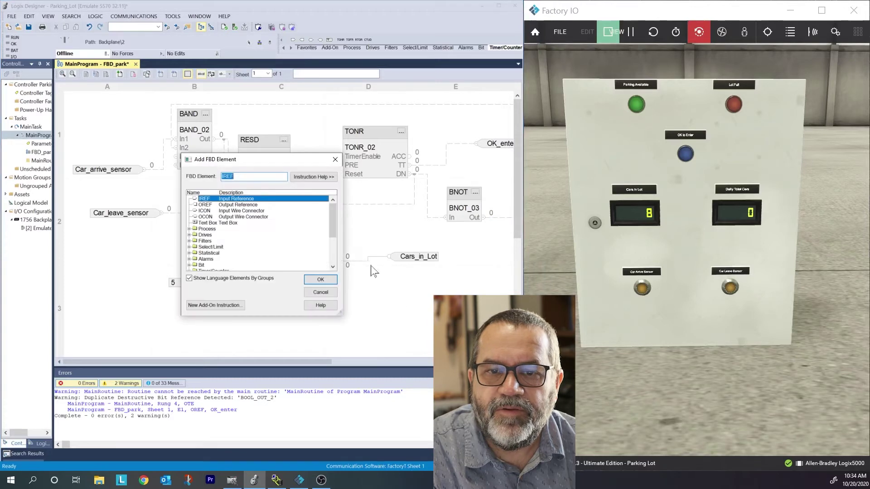
{"action": "type", "text": "oref"}
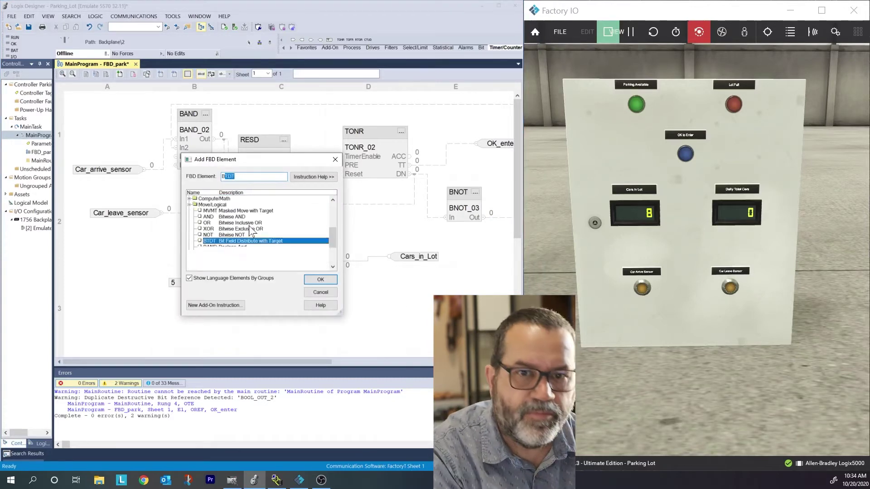
{"action": "key", "text": "Return"}
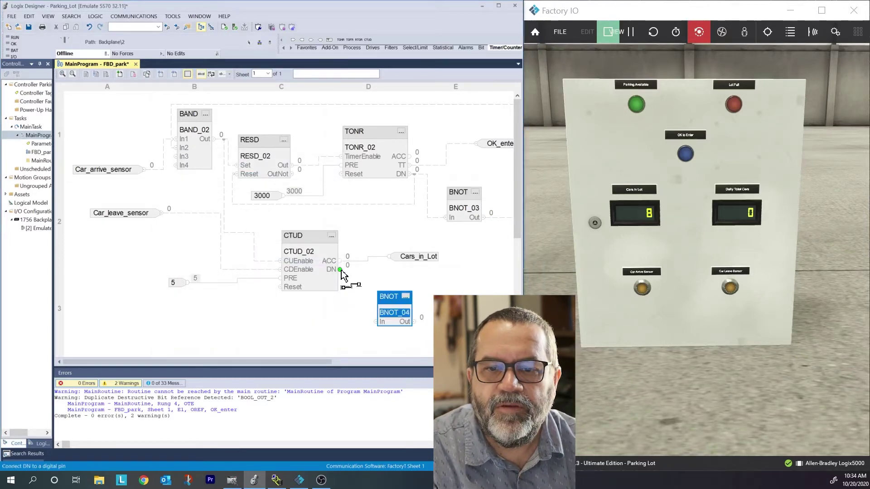
{"action": "left_click", "coordinate": [342, 270]}
{"action": "left_click", "coordinate": [378, 321]}
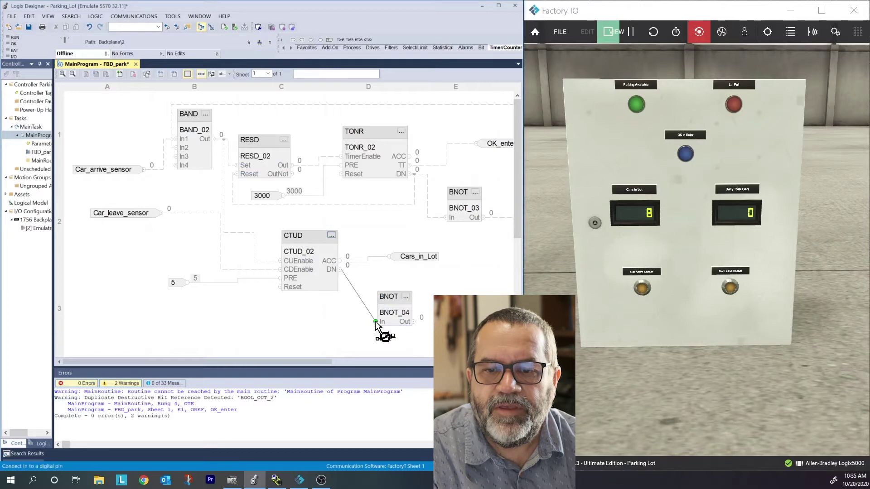
{"action": "left_click", "coordinate": [405, 323]}
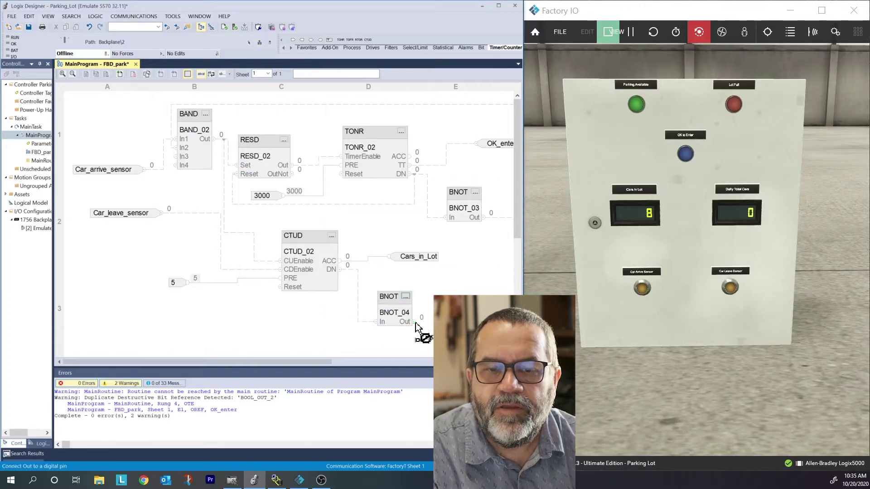
{"action": "left_click", "coordinate": [176, 156]}
{"action": "left_click", "coordinate": [131, 278]}
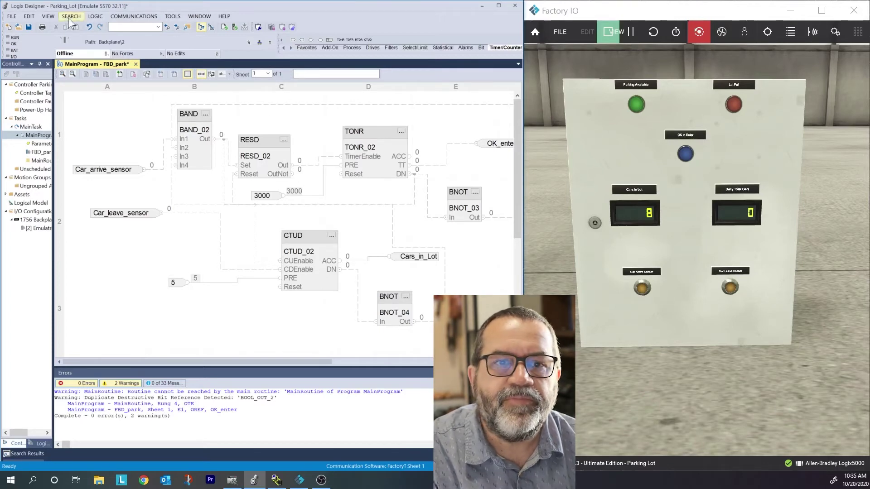
Attempt a download, mark the BAND_02 In3 loop wire Assume Data Available, redraw RESD-to-TONR link and verify.
{"action": "left_click", "coordinate": [107, 54]}
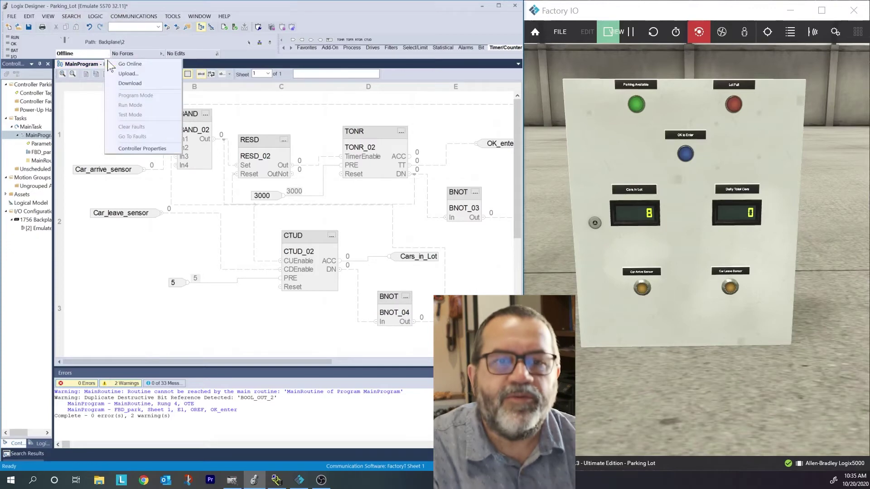
{"action": "left_click", "coordinate": [129, 83]}
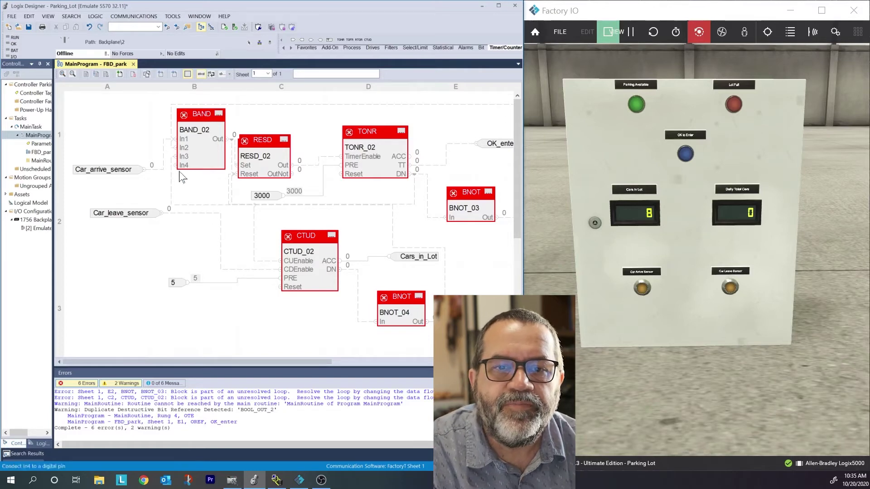
{"action": "right_click", "coordinate": [173, 182]}
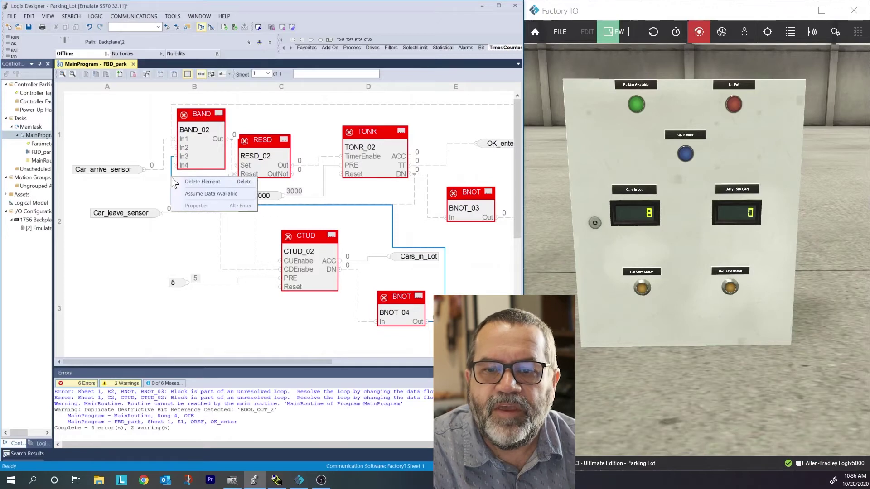
{"action": "left_click", "coordinate": [196, 196]}
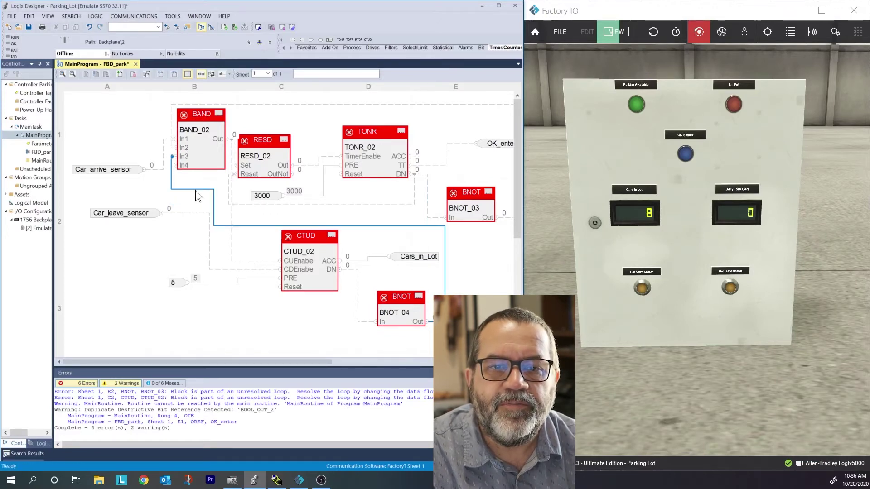
{"action": "left_click", "coordinate": [225, 28]}
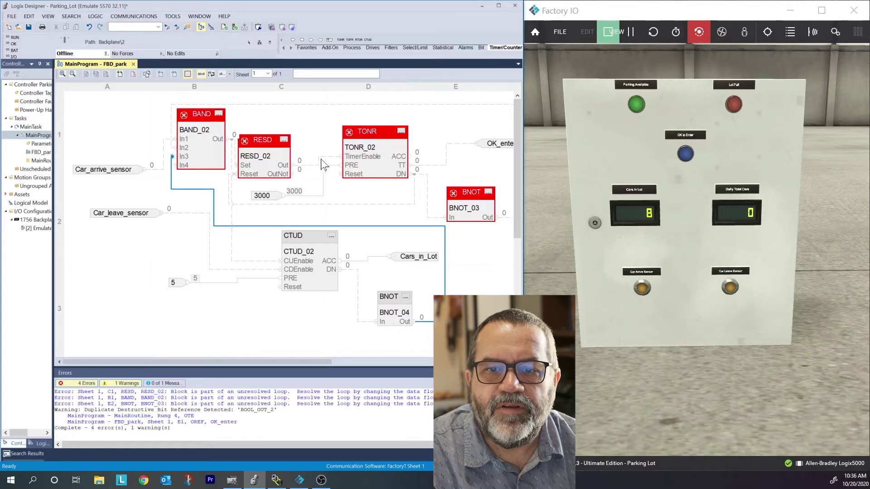
{"action": "left_click_drag", "start_coordinate": [300, 164], "coordinate": [355, 175]}
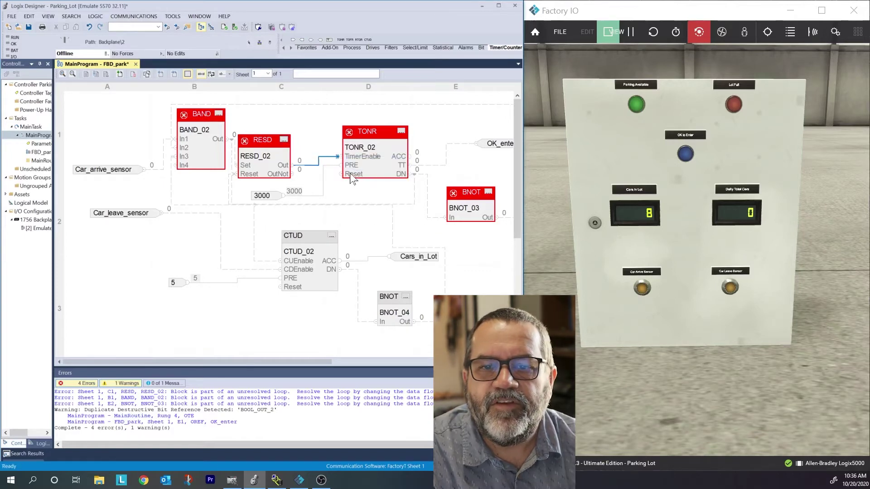
{"action": "left_click", "coordinate": [225, 27]}
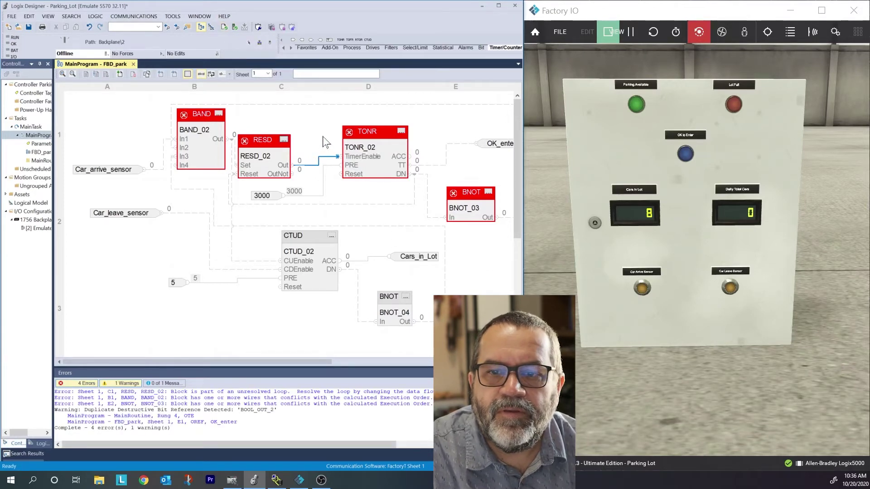
Mark the TONR_02 DN loop wire Assume Data Available and verify the routine again.
{"action": "right_click", "coordinate": [436, 220]}
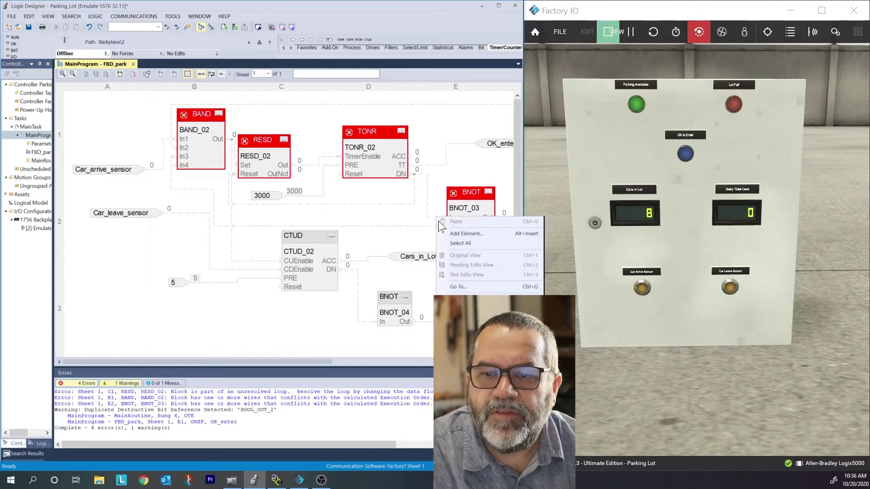
{"action": "right_click", "coordinate": [432, 224]}
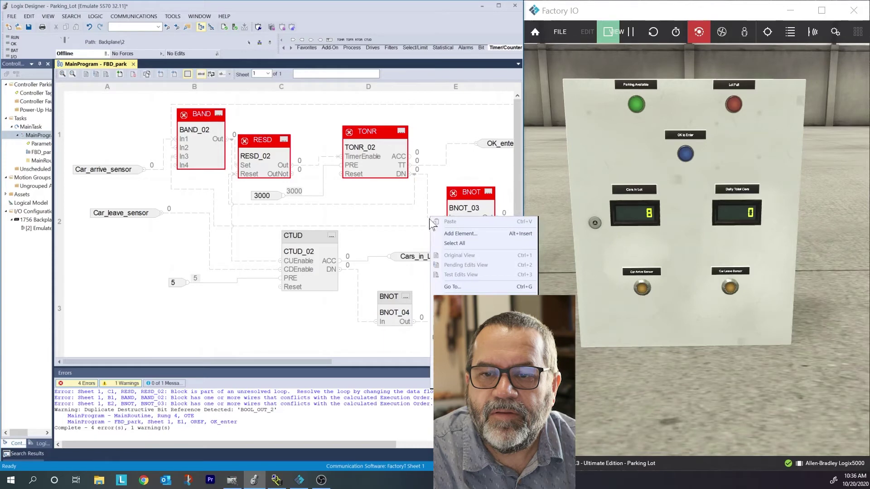
{"action": "right_click", "coordinate": [430, 214]}
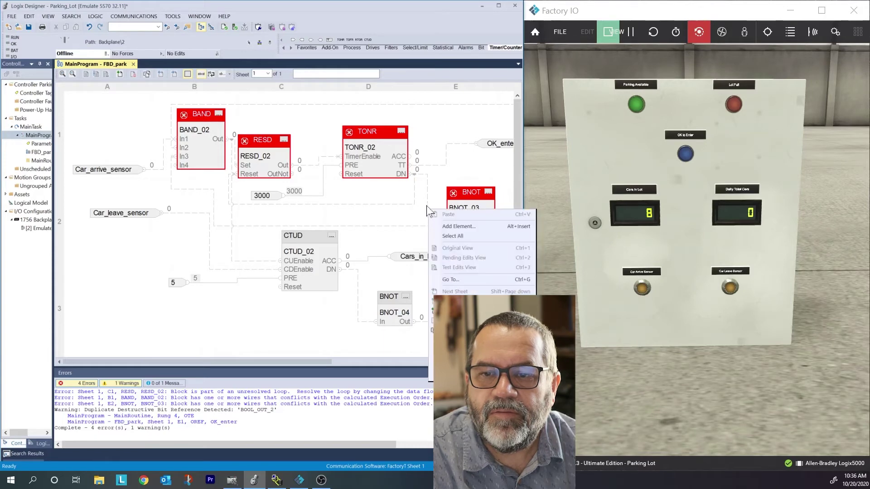
{"action": "left_click", "coordinate": [428, 204]}
{"action": "right_click", "coordinate": [428, 205]}
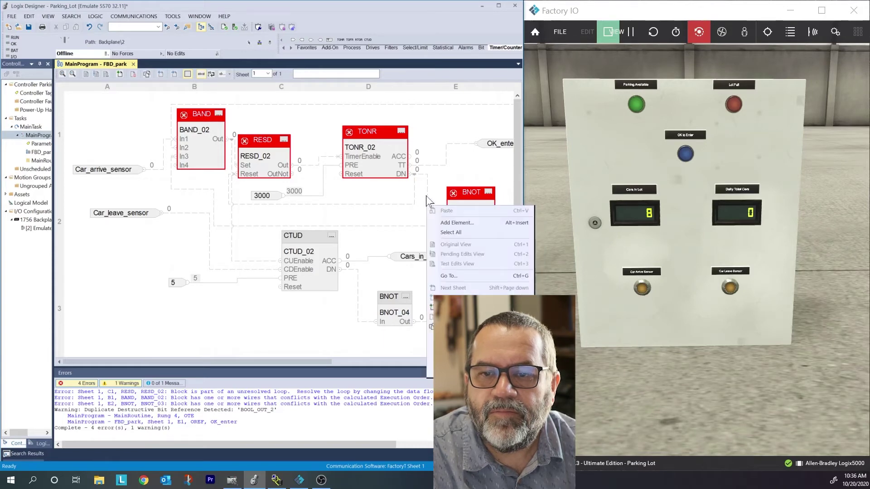
{"action": "right_click", "coordinate": [429, 196]}
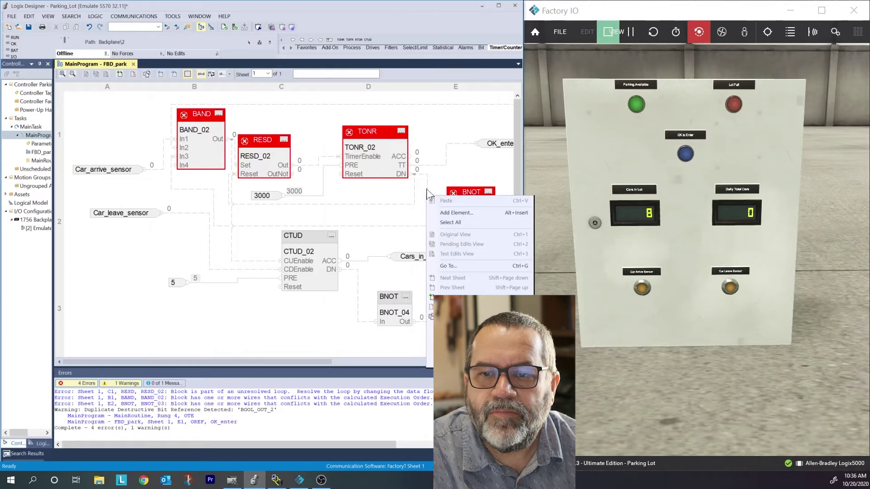
{"action": "right_click", "coordinate": [423, 182]}
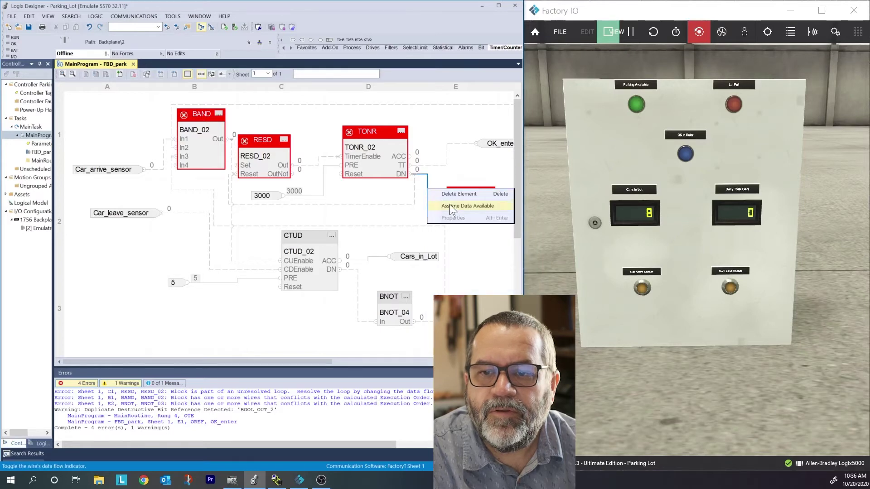
{"action": "left_click", "coordinate": [449, 204]}
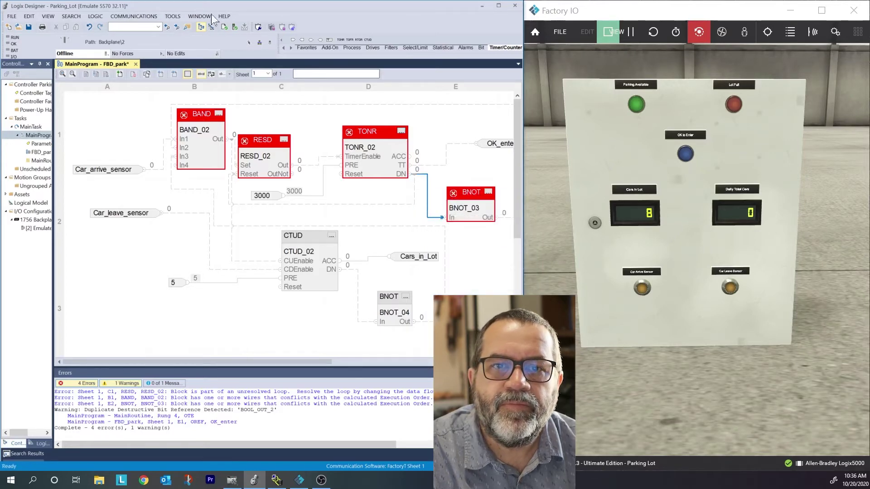
{"action": "left_click", "coordinate": [227, 25]}
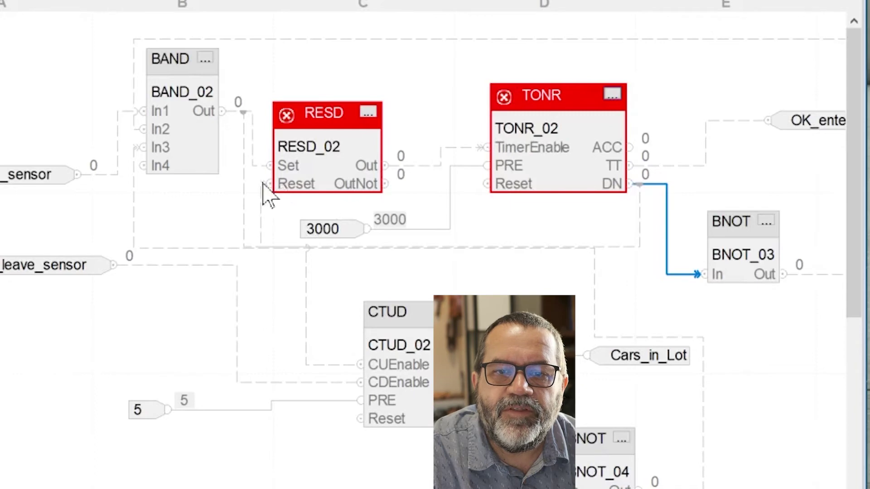
Mark the RESD_02 to TONR_02 wire Assume Data Available so the routine verifies with zero errors.
{"action": "left_click", "coordinate": [460, 148]}
{"action": "right_click", "coordinate": [460, 149]}
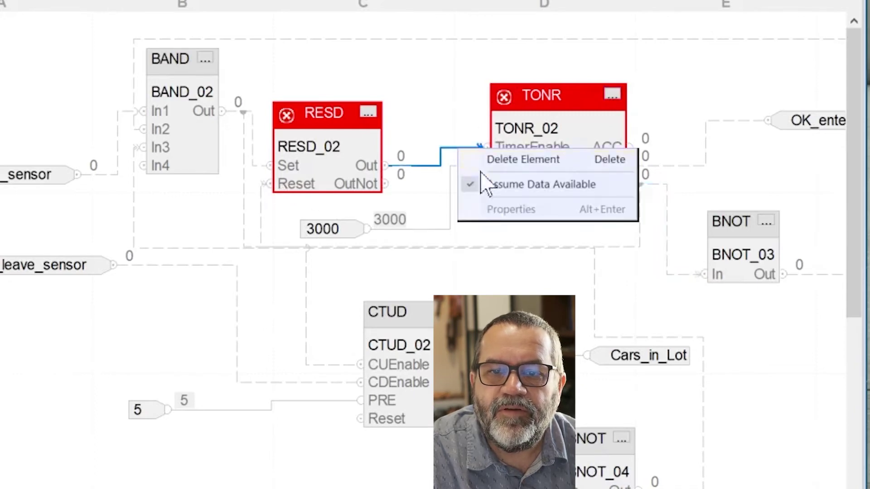
{"action": "left_click", "coordinate": [532, 186]}
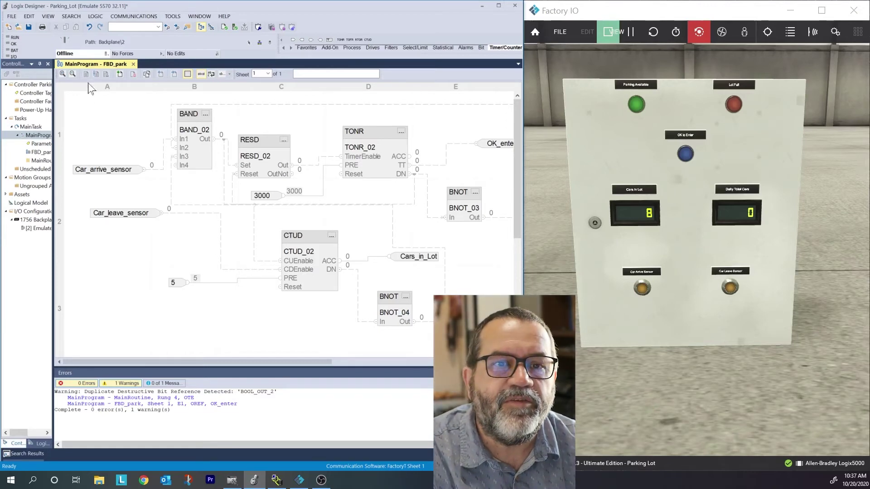
Upload to go online and switch the controller into Run Mode.
{"action": "left_click", "coordinate": [107, 54]}
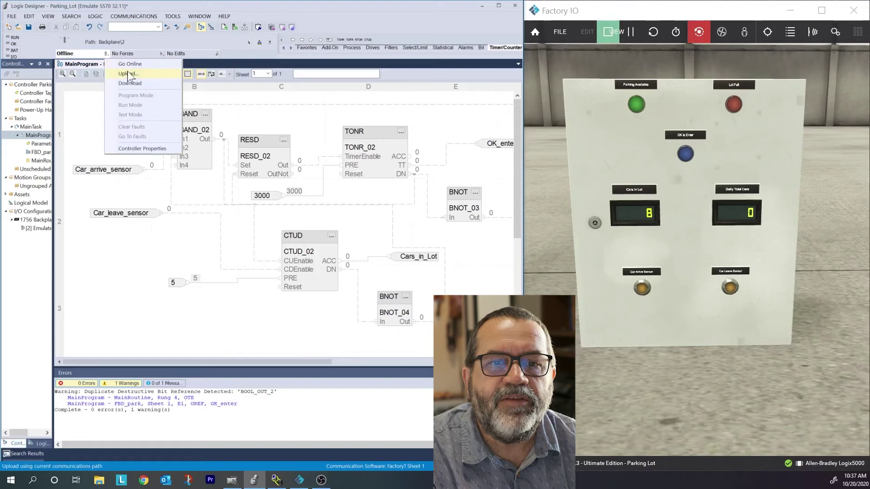
{"action": "left_click", "coordinate": [128, 68]}
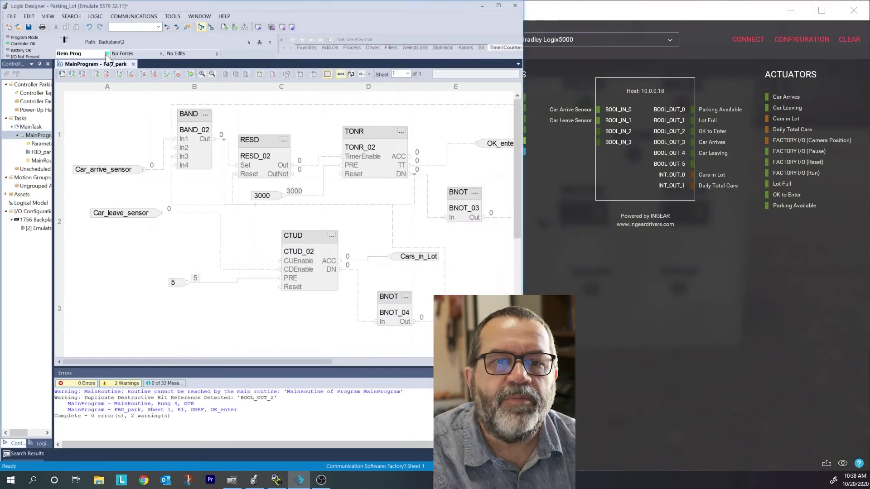
{"action": "left_click", "coordinate": [107, 54]}
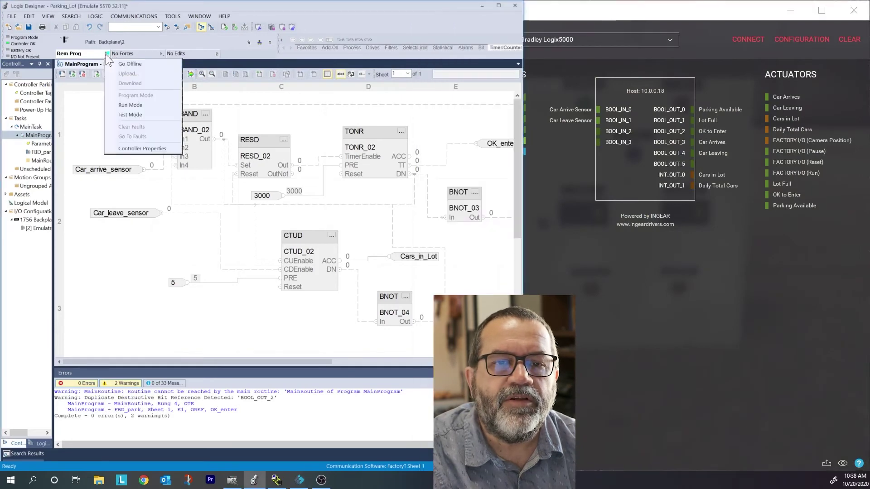
{"action": "left_click", "coordinate": [129, 105]}
{"action": "left_click", "coordinate": [266, 262]}
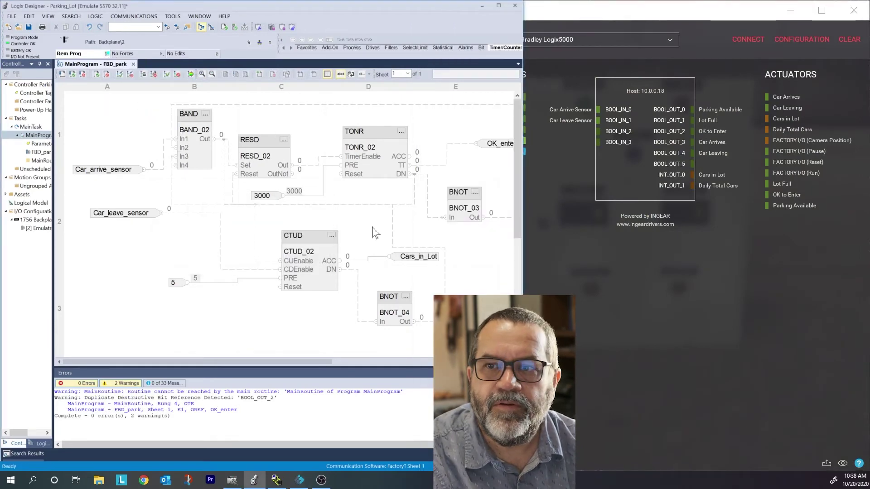
Connect the Factory IO driver to the controller and return to the parking scene.
{"action": "left_click", "coordinate": [744, 39]}
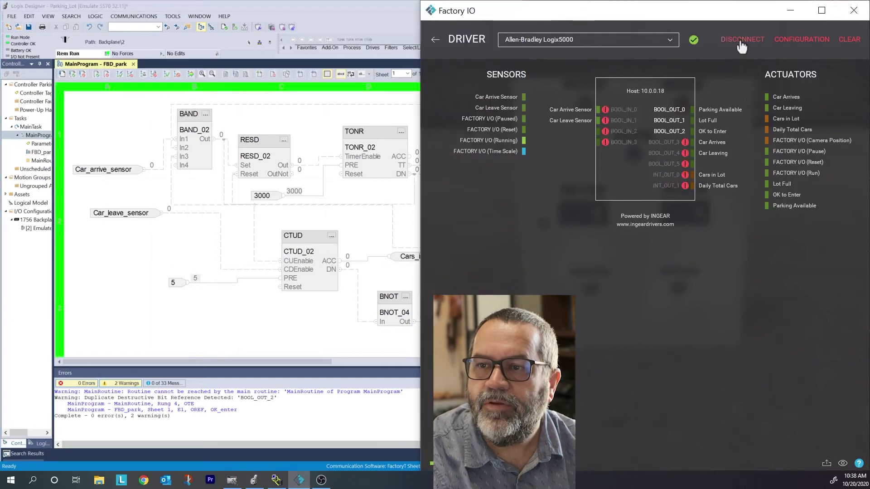
{"action": "left_click", "coordinate": [434, 41]}
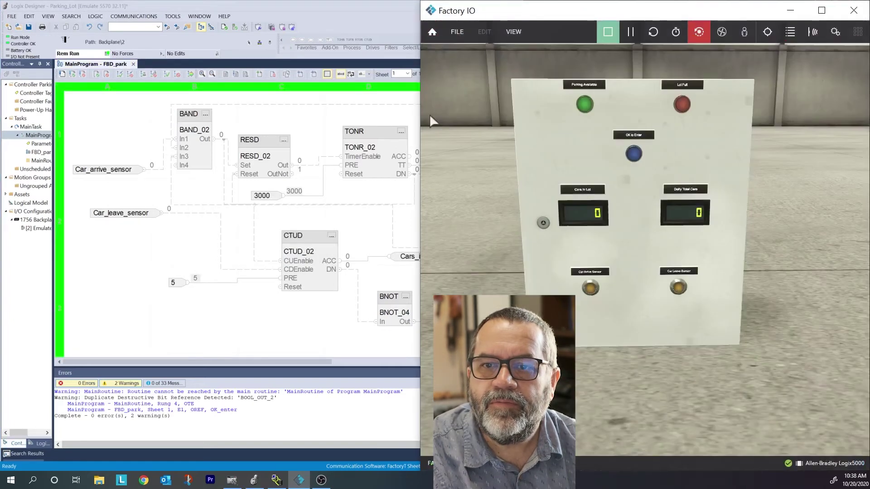
{"action": "left_click_drag", "start_coordinate": [421, 112], "coordinate": [523, 119]}
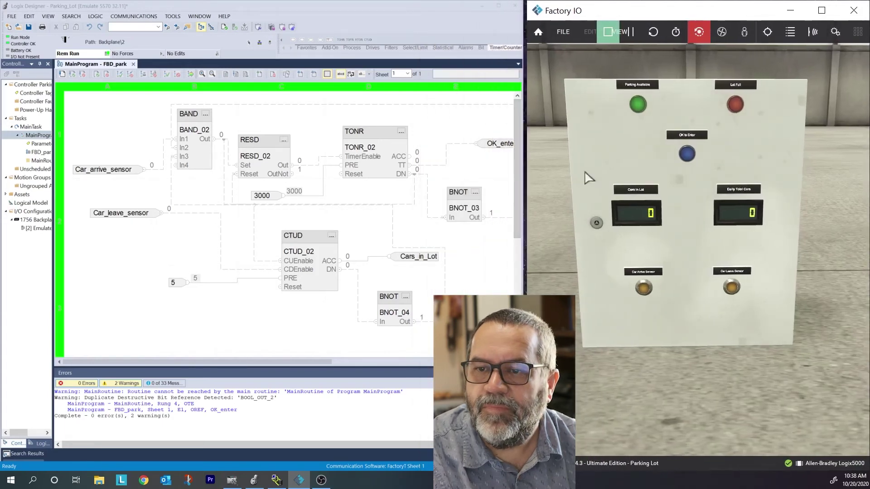
Send cars in until five are counted, let one leave, then send more arrivals watching the counter.
{"action": "left_click", "coordinate": [644, 291]}
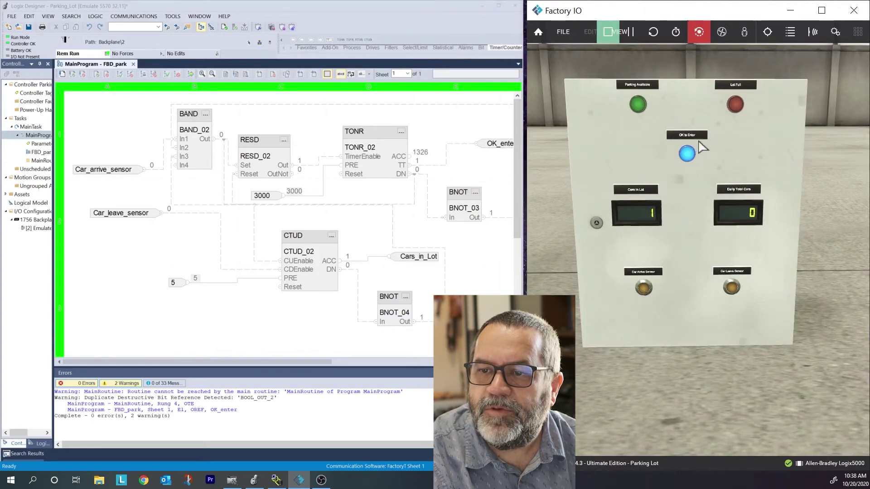
{"action": "left_click", "coordinate": [643, 292]}
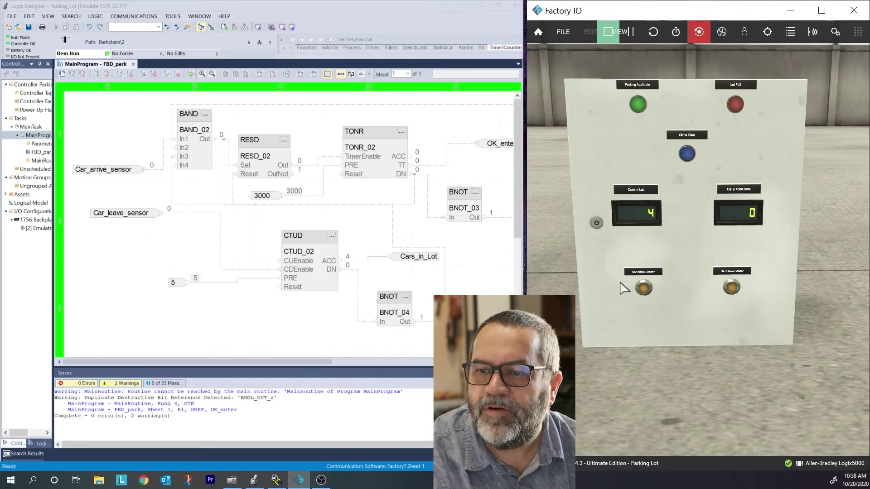
{"action": "left_click", "coordinate": [643, 287]}
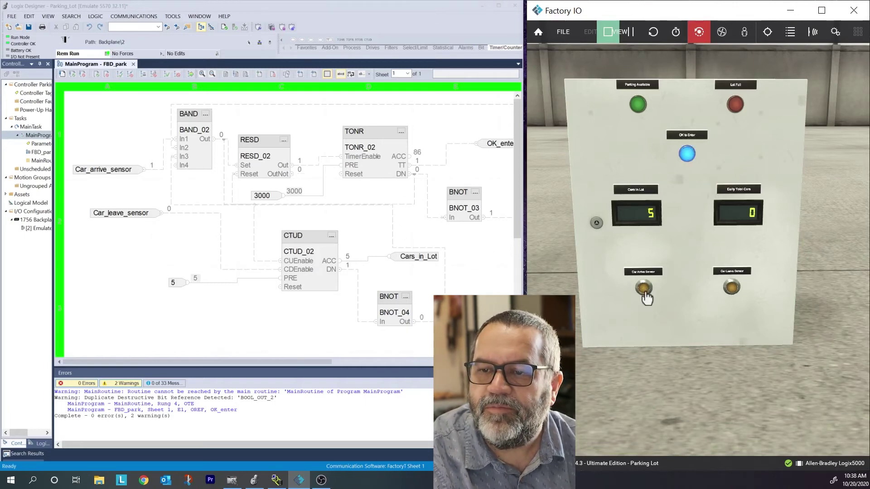
{"action": "left_click", "coordinate": [645, 293]}
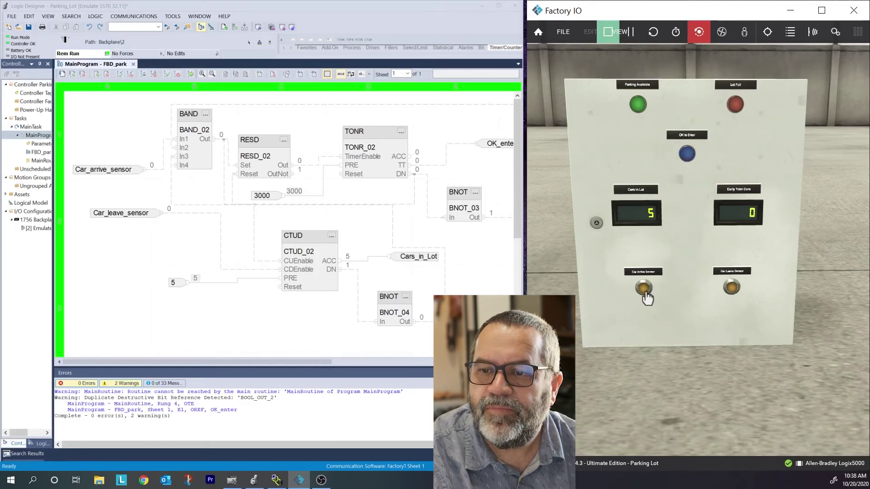
{"action": "left_click", "coordinate": [732, 292]}
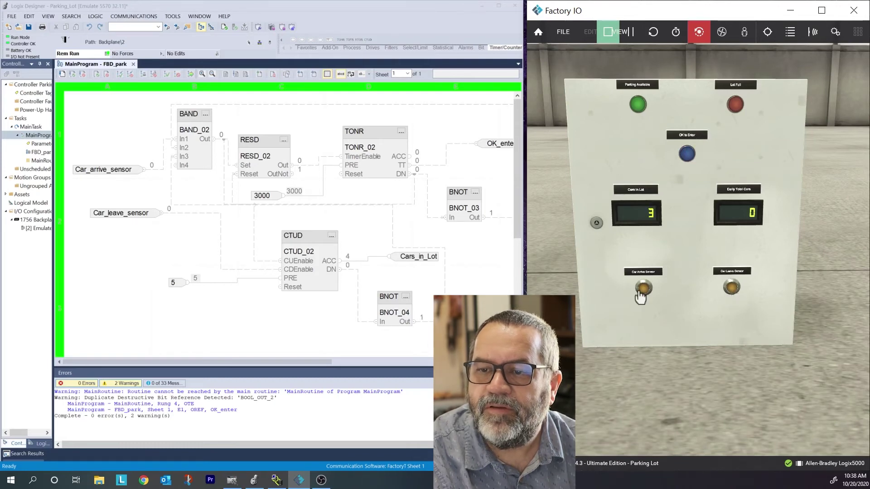
{"action": "left_click", "coordinate": [644, 291]}
{"action": "left_click", "coordinate": [643, 291]}
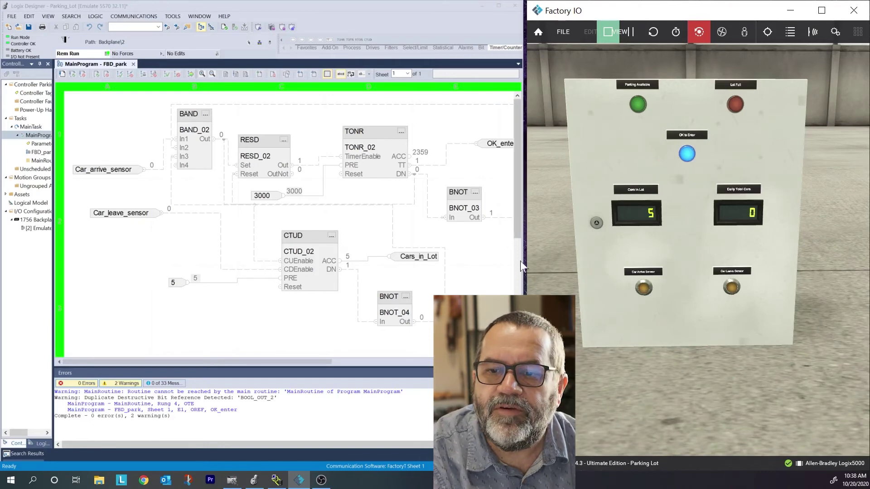
{"action": "mouse_move", "coordinate": [525, 261]}
{"action": "left_mouse_down"}
{"action": "mouse_move", "coordinate": [529, 252]}
{"action": "mouse_move", "coordinate": [597, 255]}
{"action": "left_mouse_up"}
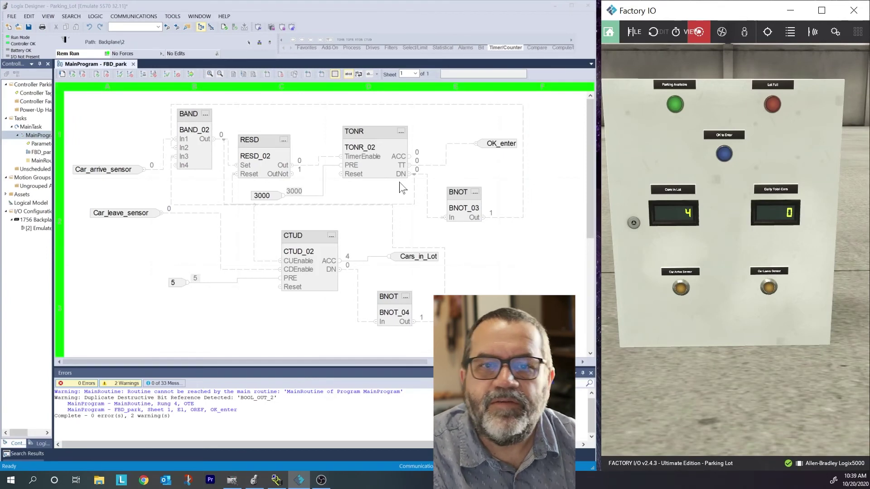
Go offline and rework the link from TONR_02 DN to BNOT_03 In.
{"action": "left_click", "coordinate": [105, 55]}
{"action": "left_click", "coordinate": [117, 64]}
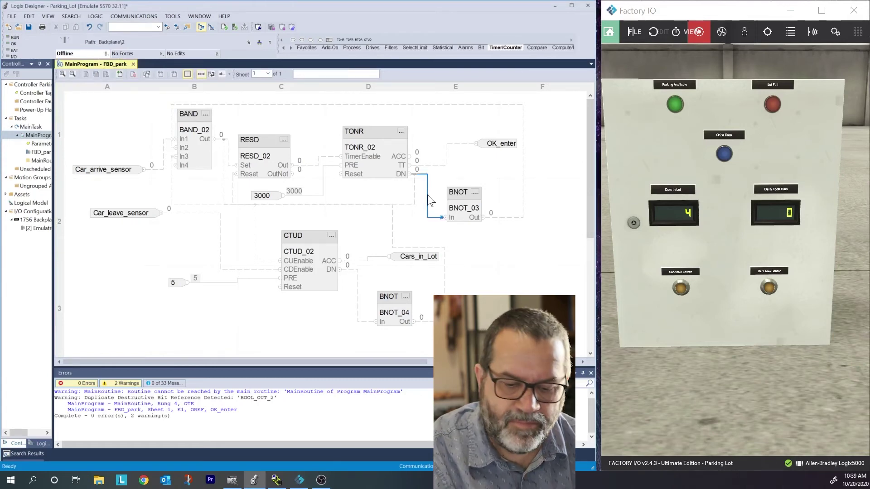
{"action": "left_click_drag", "start_coordinate": [416, 174], "coordinate": [443, 218]}
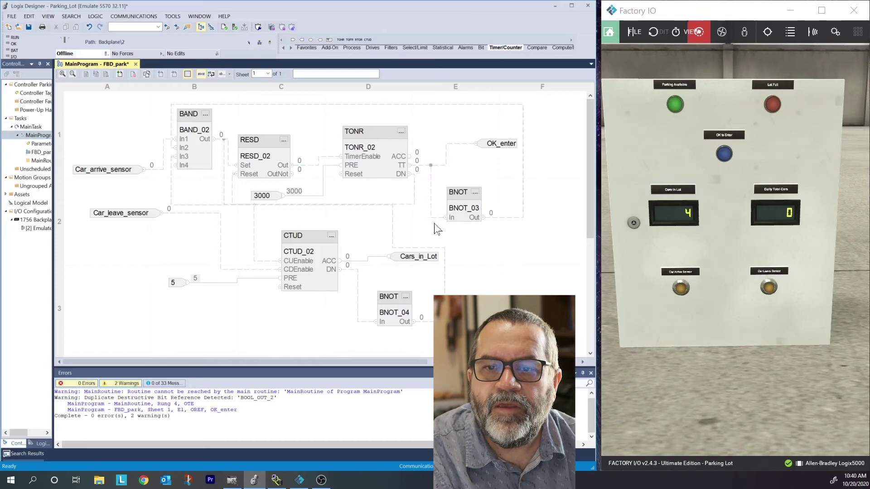
Put the controller back into Run Mode with the revised diagram.
{"action": "left_click", "coordinate": [106, 53]}
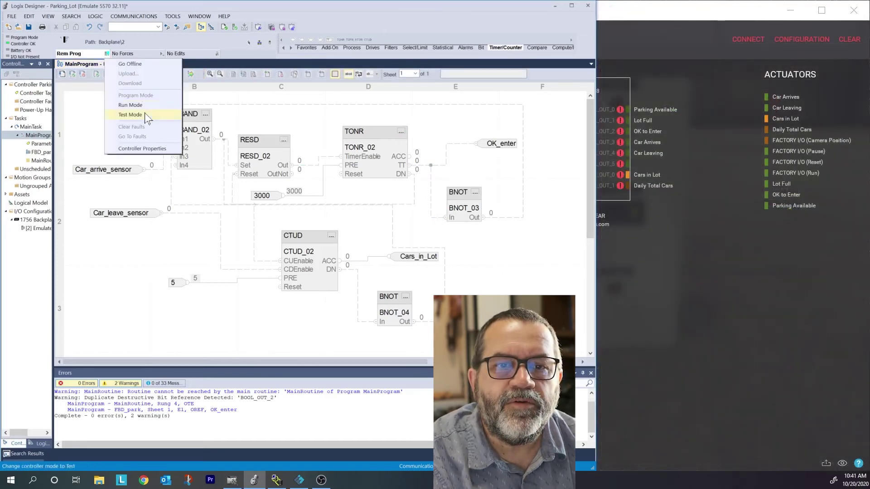
{"action": "left_click", "coordinate": [131, 105]}
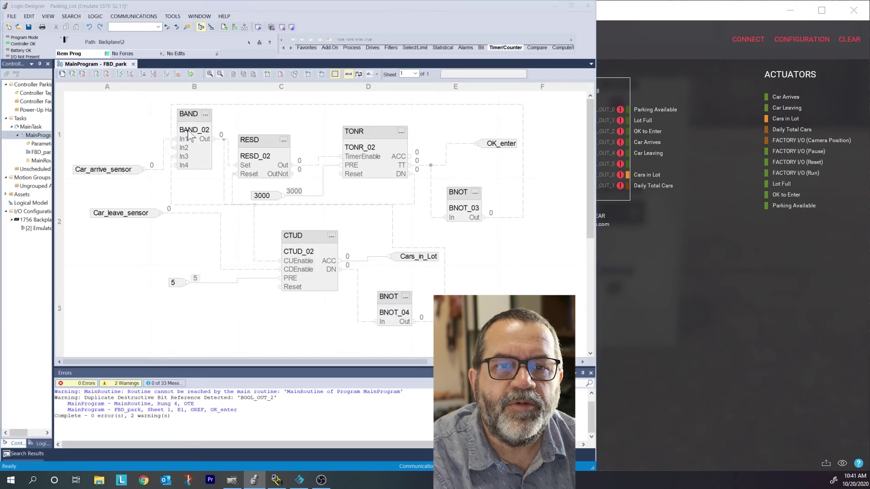
{"action": "left_click", "coordinate": [305, 260]}
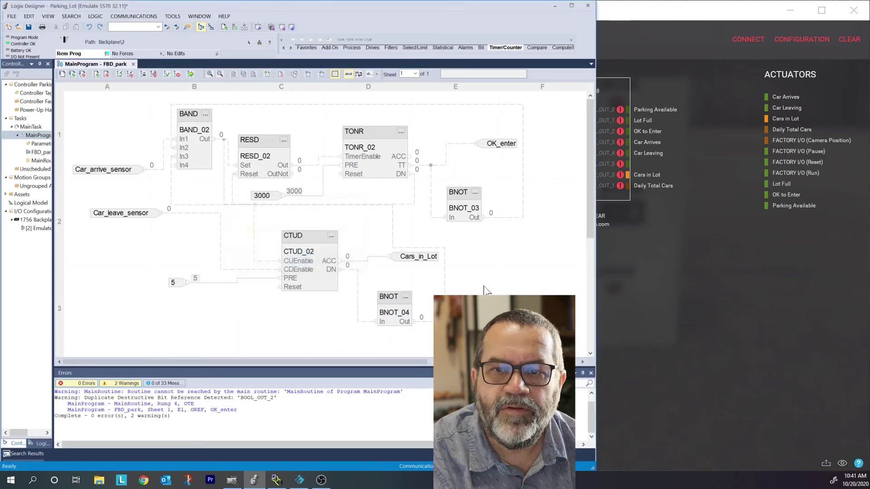
Reconnect the Factory IO driver and return to the parking scene beside the diagram.
{"action": "left_click", "coordinate": [687, 296]}
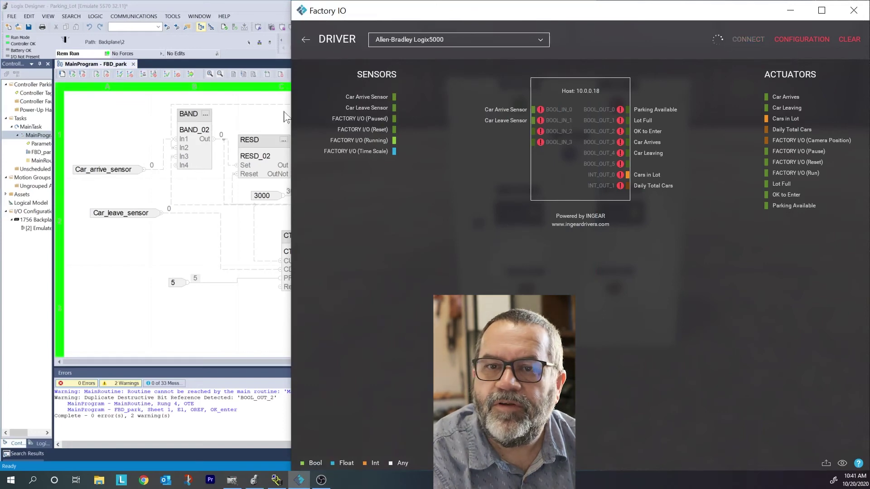
{"action": "left_click", "coordinate": [304, 41]}
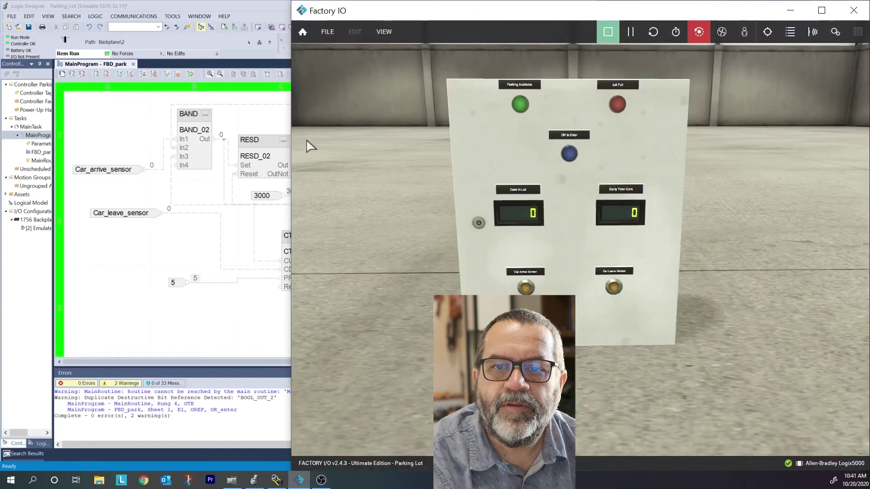
{"action": "mouse_move", "coordinate": [289, 148]}
{"action": "left_mouse_down"}
{"action": "mouse_move", "coordinate": [603, 157]}
{"action": "mouse_move", "coordinate": [584, 157]}
{"action": "left_mouse_up"}
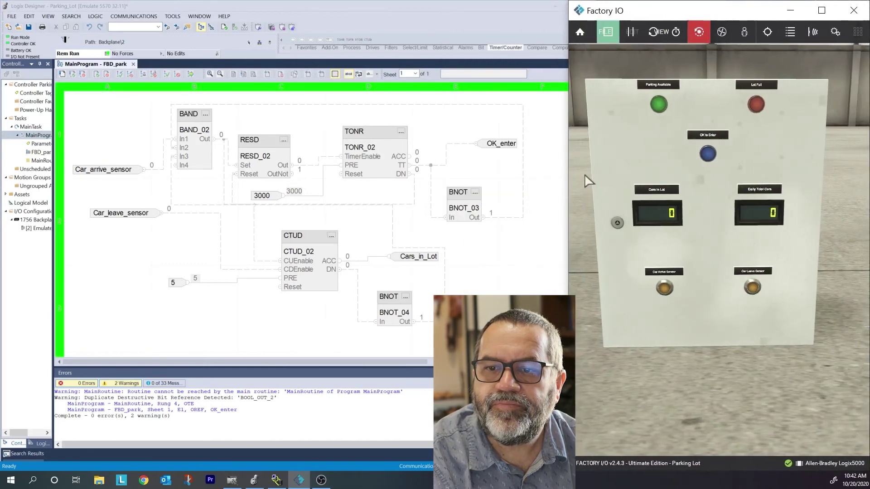
{"action": "left_click", "coordinate": [496, 248]}
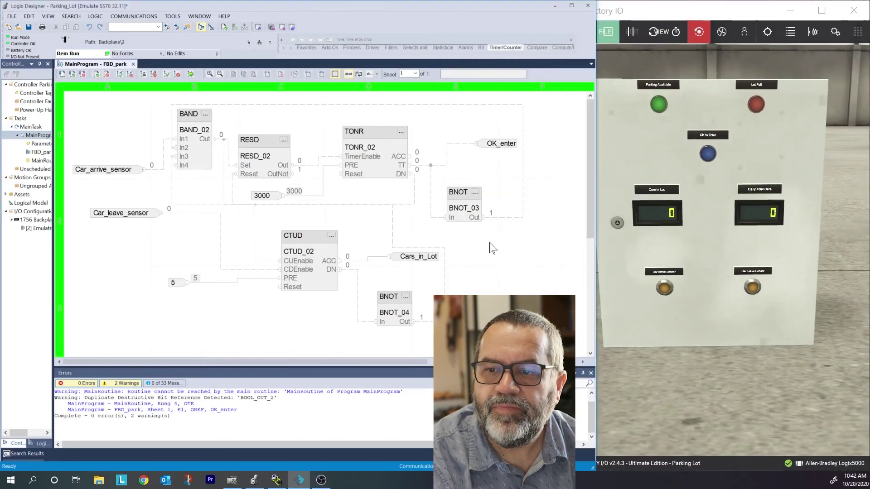
Trigger the Car Arrive Sensor five times so Cars in Lot reaches 5.
{"action": "left_click", "coordinate": [680, 334]}
{"action": "left_click", "coordinate": [665, 293]}
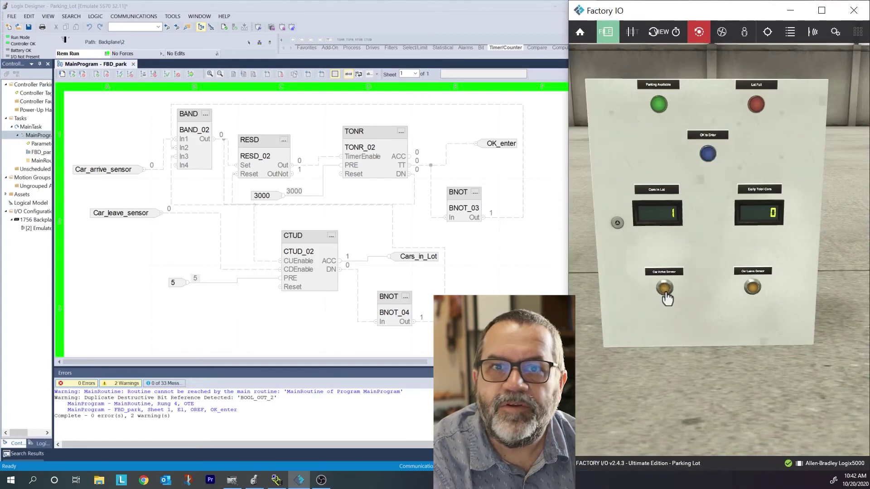
{"action": "left_click", "coordinate": [664, 293]}
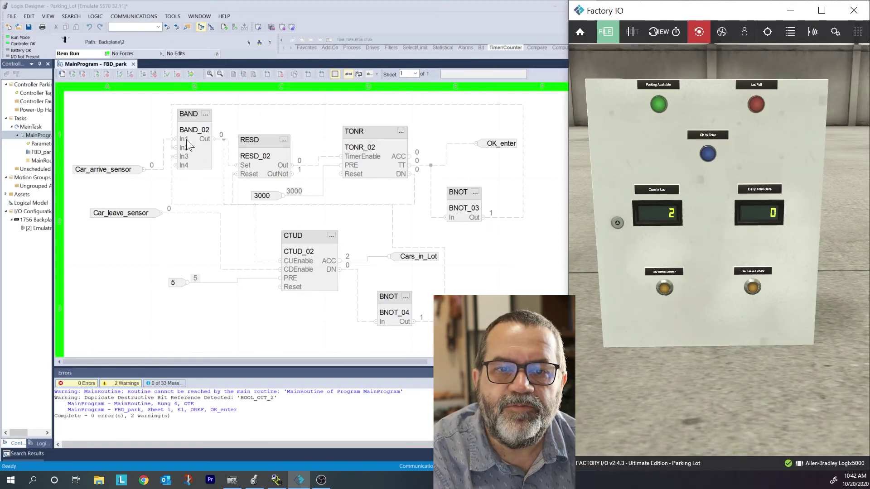
{"action": "left_click", "coordinate": [665, 291]}
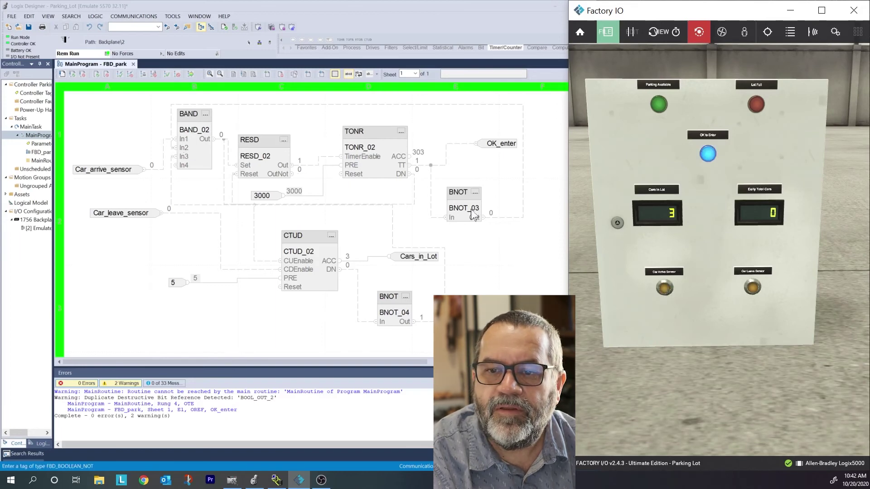
{"action": "mouse_move", "coordinate": [299, 270]}
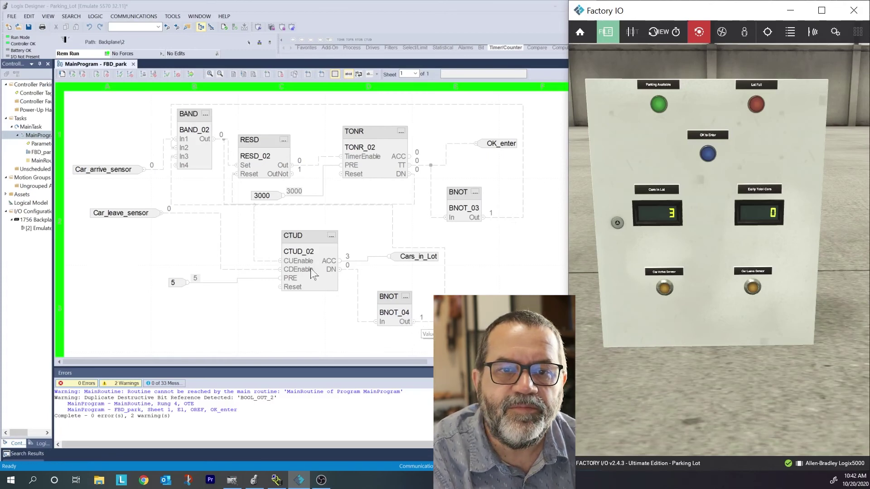
{"action": "left_click", "coordinate": [666, 291]}
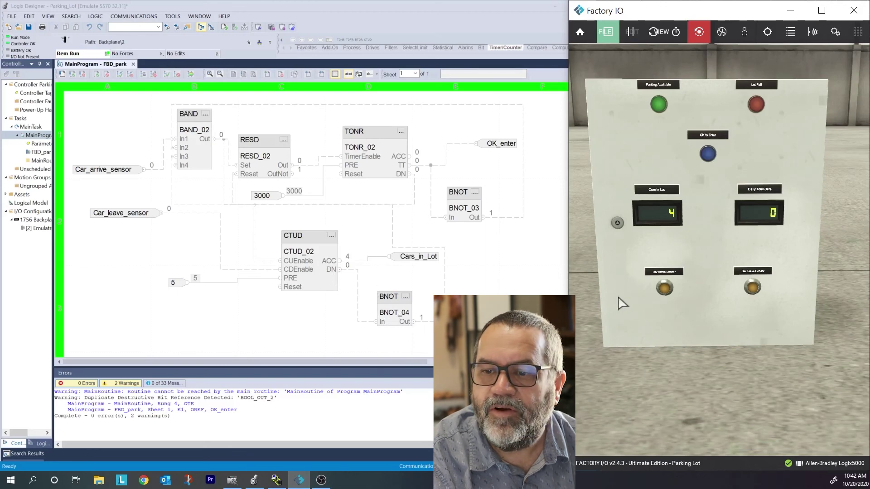
{"action": "left_click", "coordinate": [666, 291]}
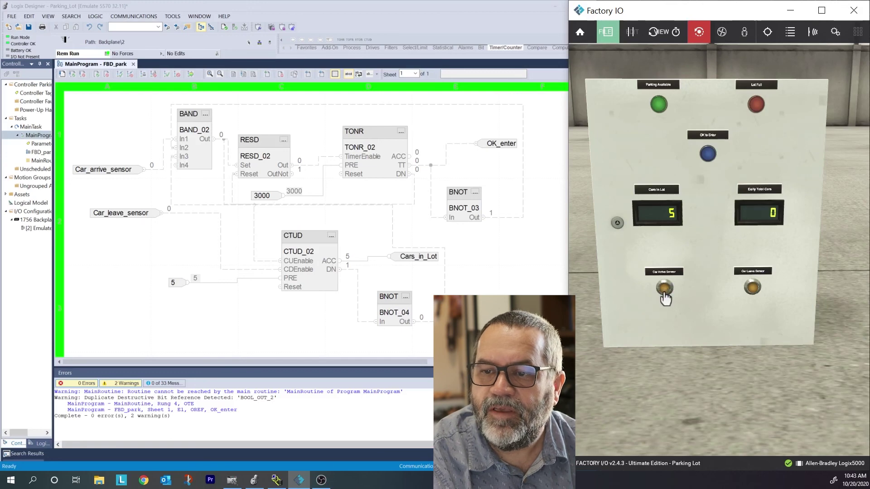
Trigger the Car Leave Sensor once so Cars in Lot drops to 4.
{"action": "left_click", "coordinate": [753, 289]}
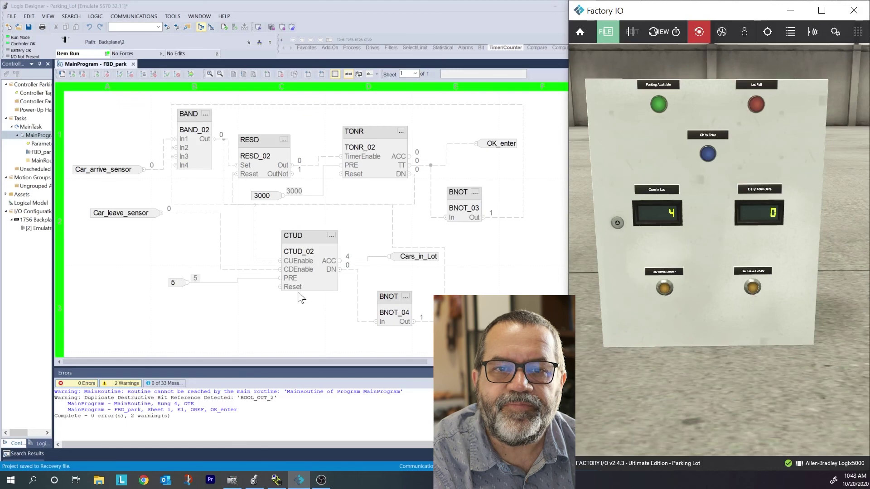